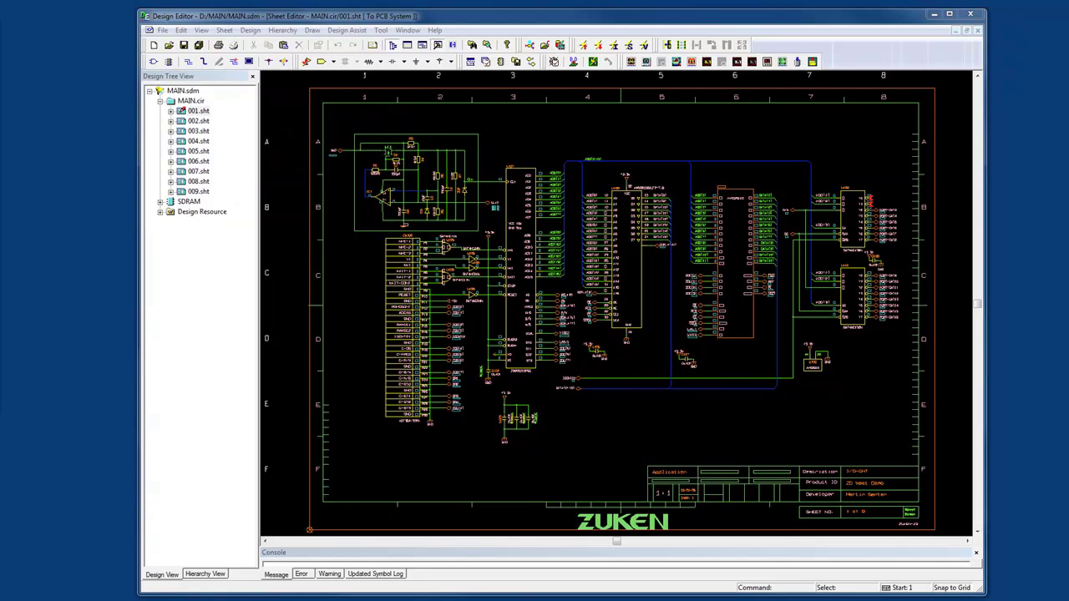
Open the Am29F010B datasheet for the large memory component right of the SRAM, and close it after viewing
left_click(736, 263)
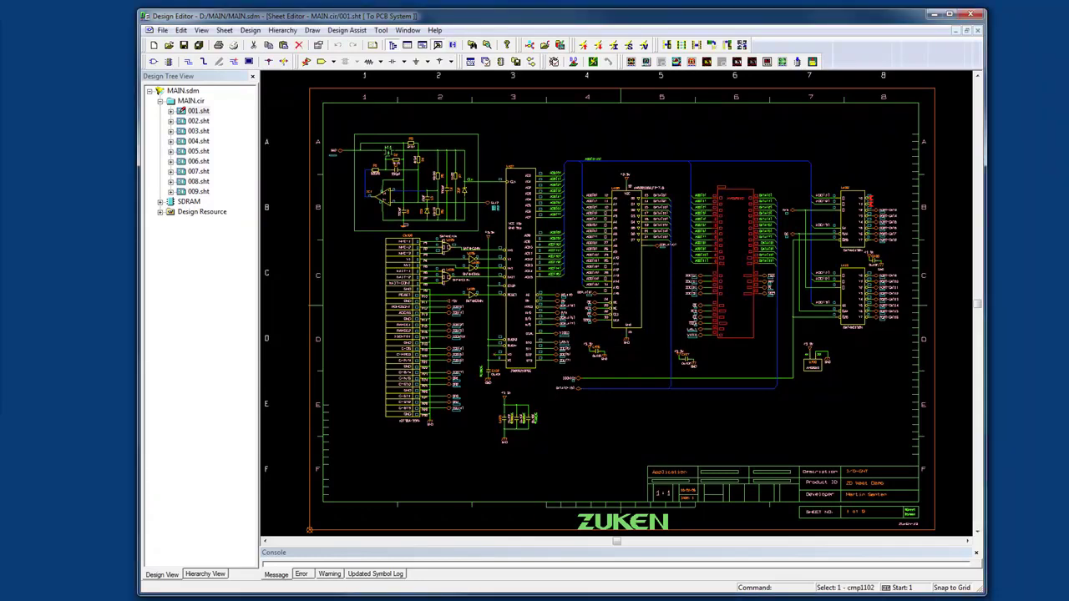
right_click(742, 321)
left_click(798, 545)
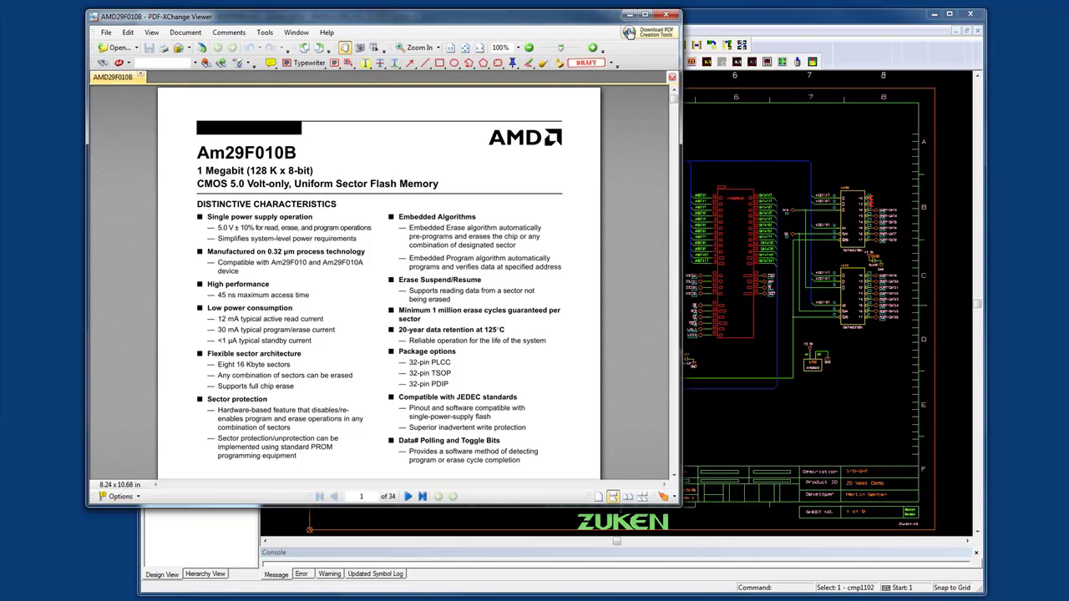
left_click(666, 15)
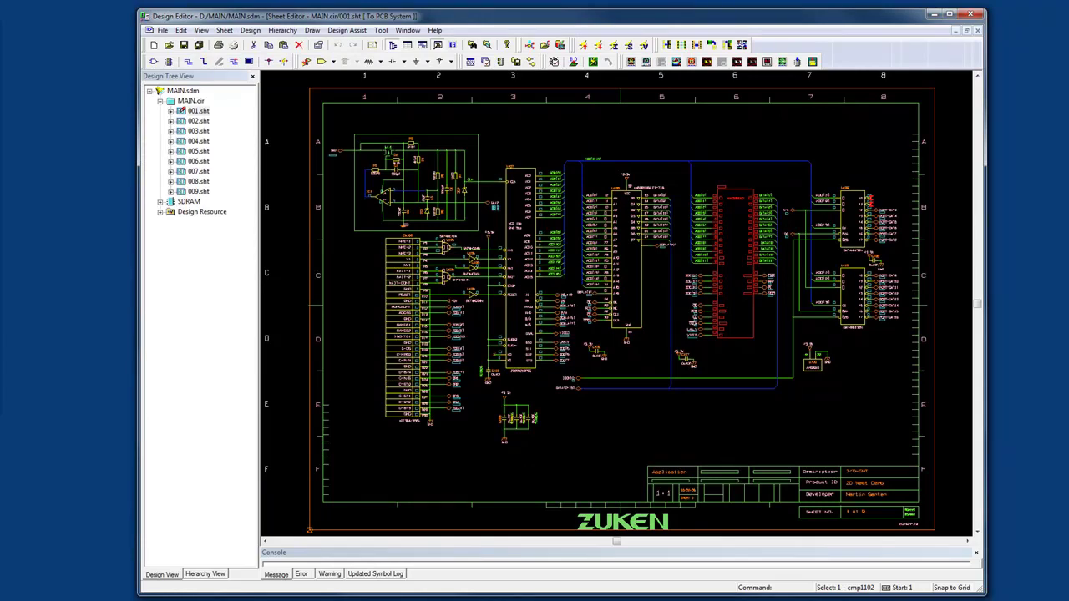
Look up the details of the HM628128ALFP-7_B SRAM in the Component Panel and open its footprint in the Library Viewer
left_click(627, 258)
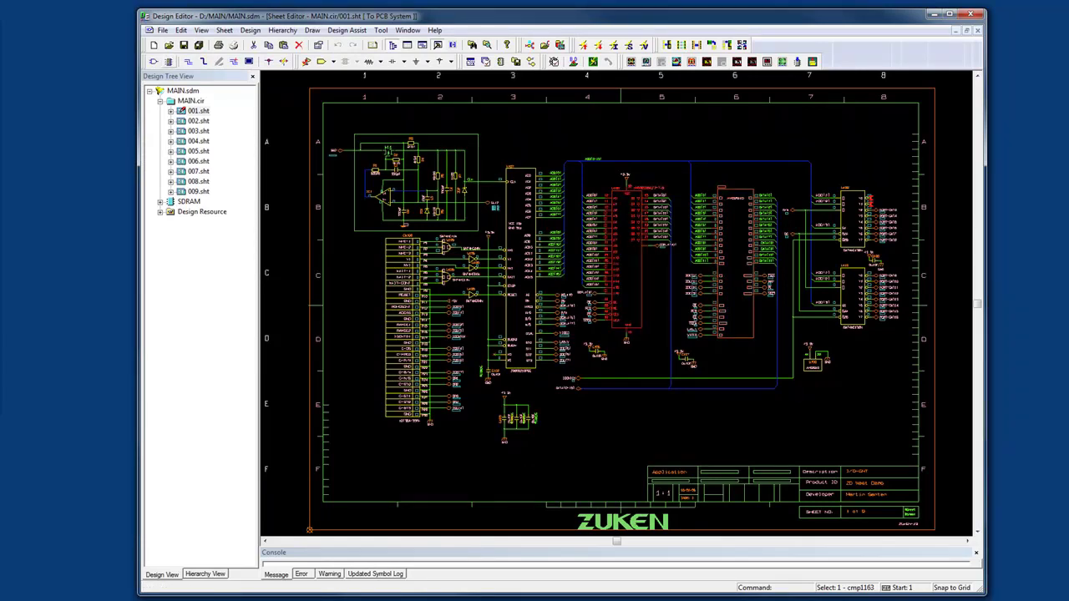
left_click(168, 62)
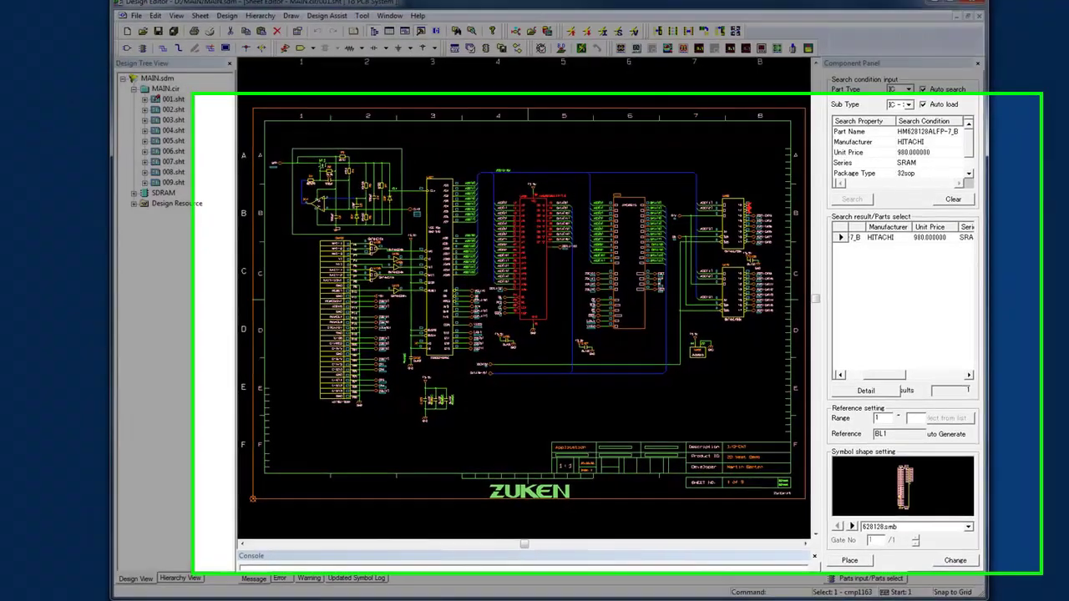
left_click(869, 392)
left_click(916, 410)
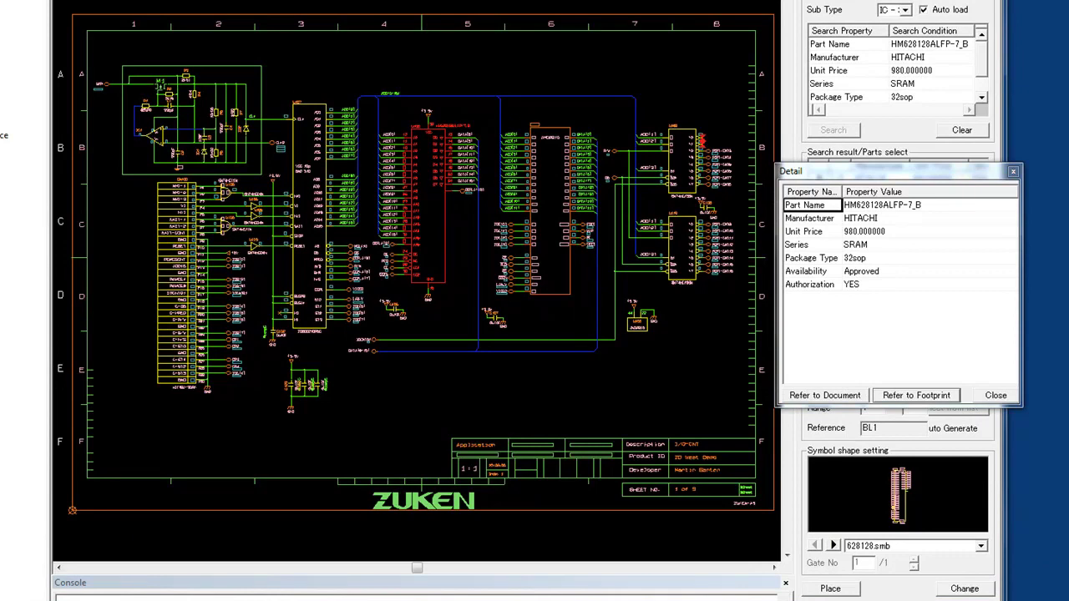
left_click_drag(242, 104, 626, 25)
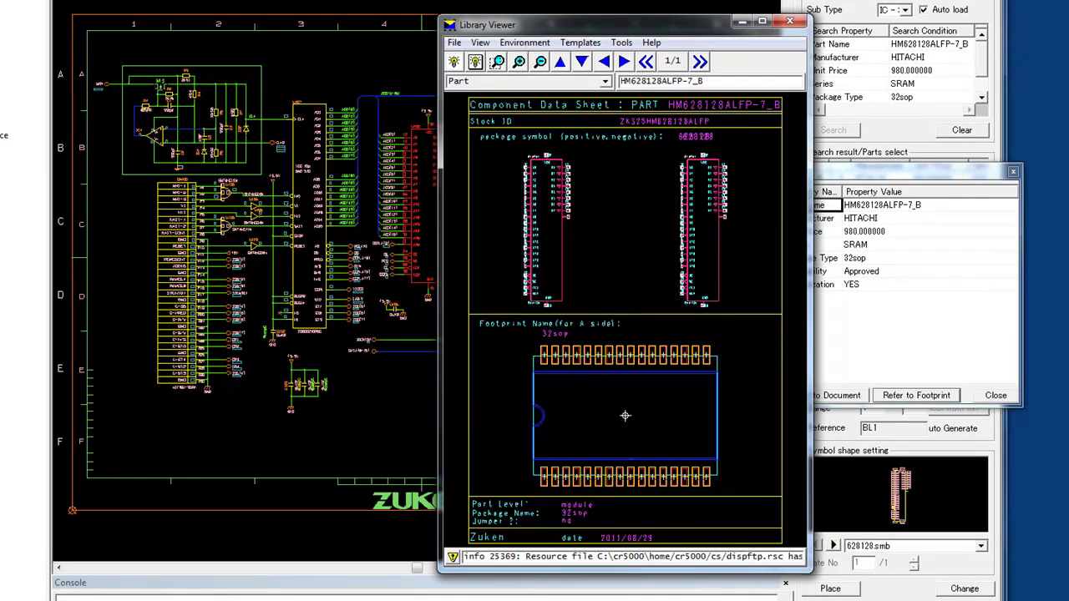
Display the dimensions on the 32sop footprint, examine them up close, and close the Library Viewer
left_click(480, 41)
left_click(514, 174)
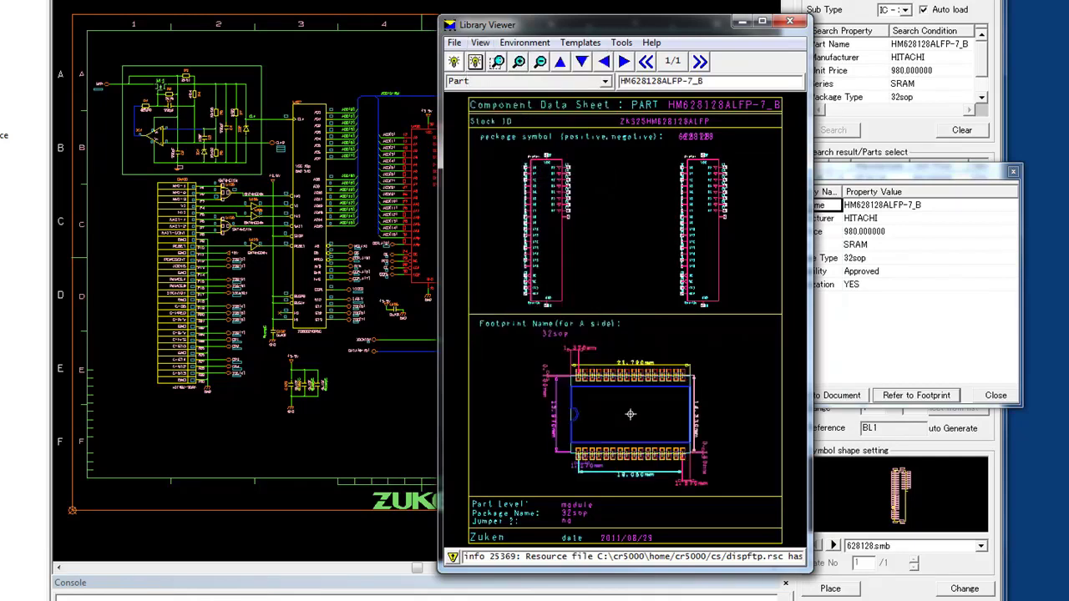
mouse_move(544, 330)
middle_mouse_down()
mouse_move(600, 391)
mouse_move(547, 332)
middle_mouse_up()
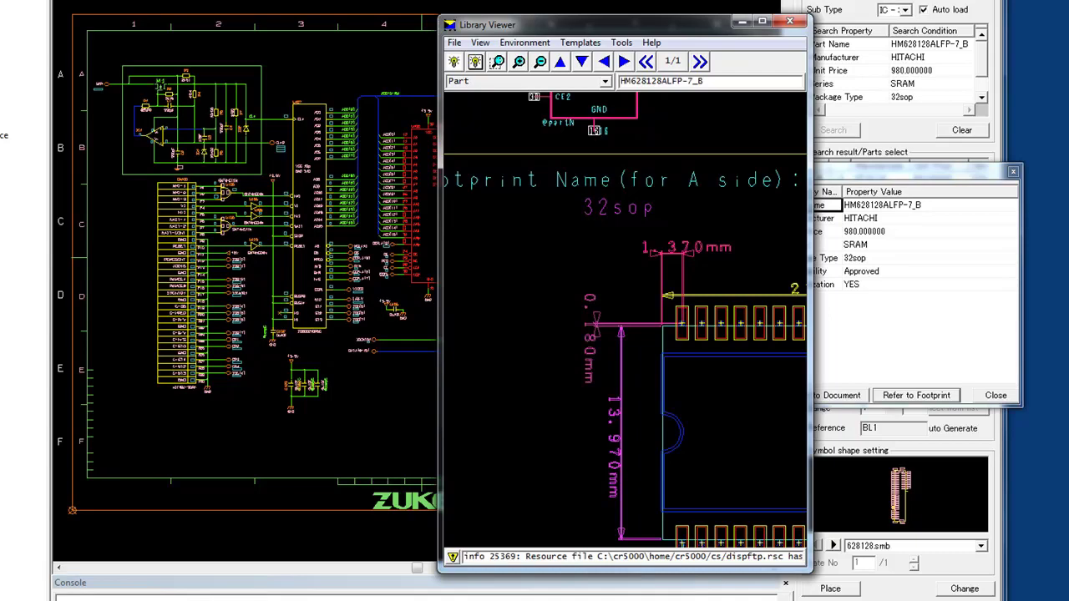
left_click(789, 21)
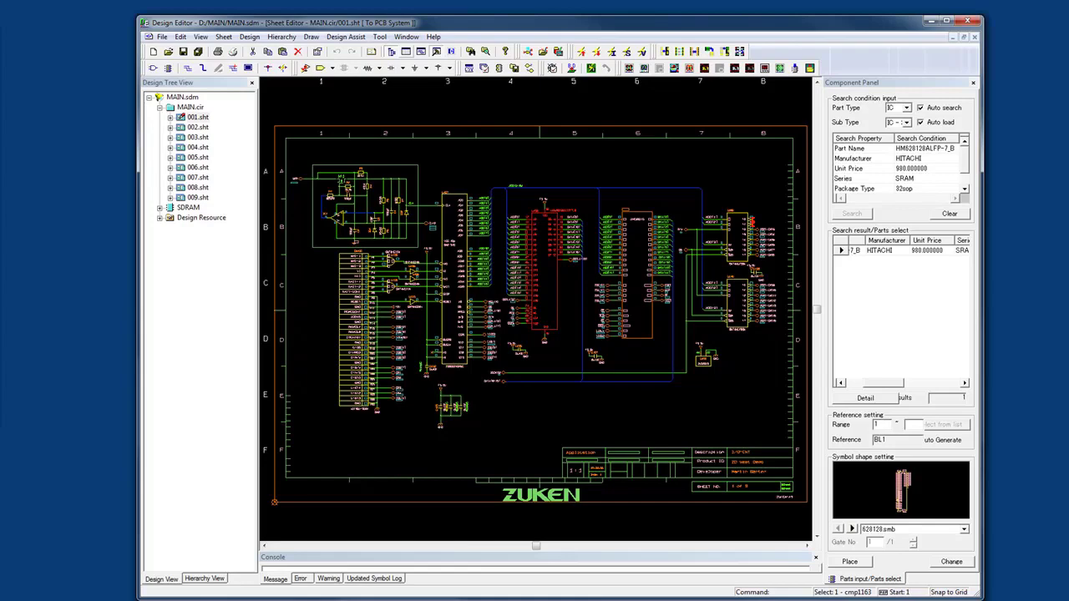
Open the Component Browser for MAIN.cir, review the part and re-use properties of the listed components, and close it
left_click(405, 52)
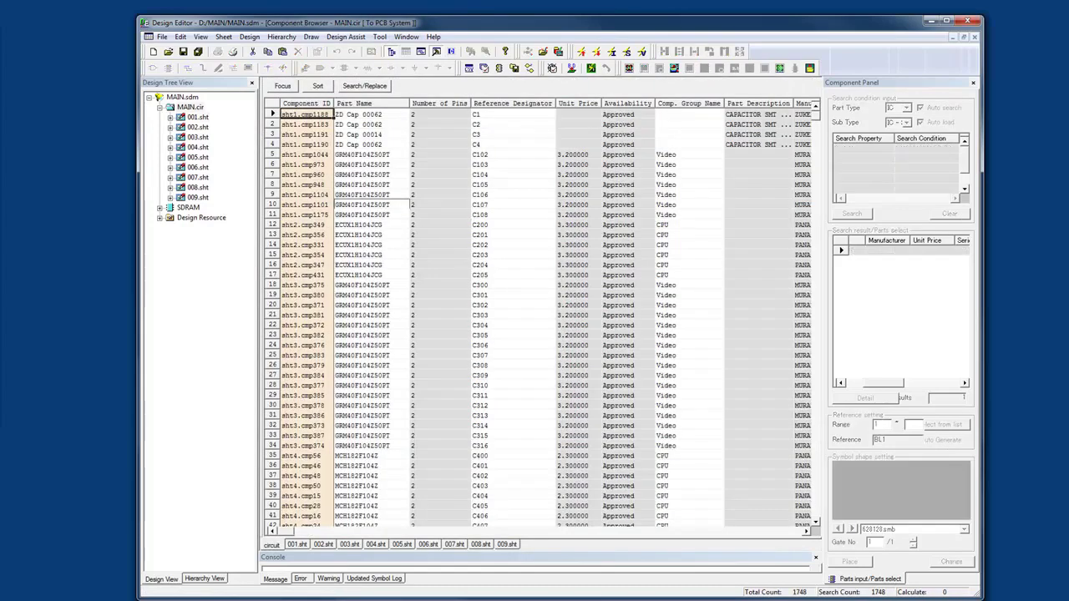
left_click(513, 345)
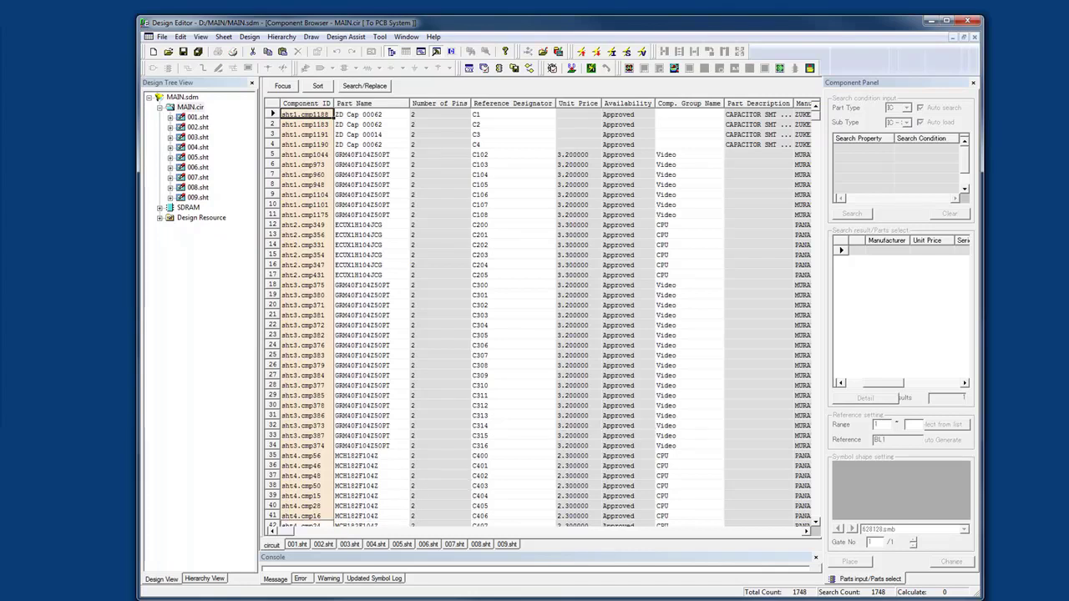
mouse_move(287, 531)
left_mouse_down()
mouse_move(334, 531)
mouse_move(298, 531)
left_mouse_up()
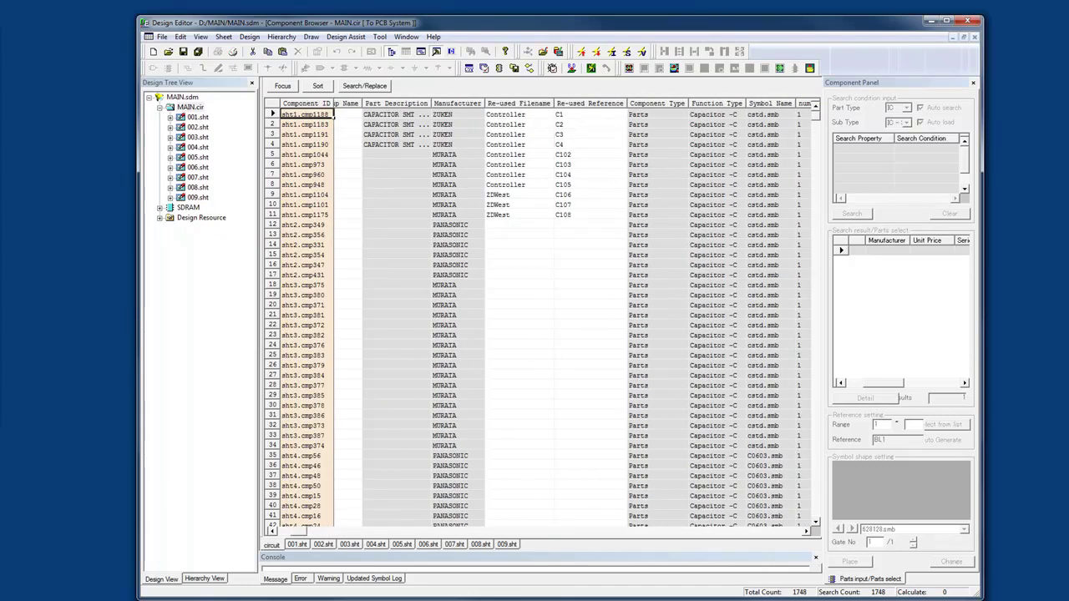
left_click(974, 37)
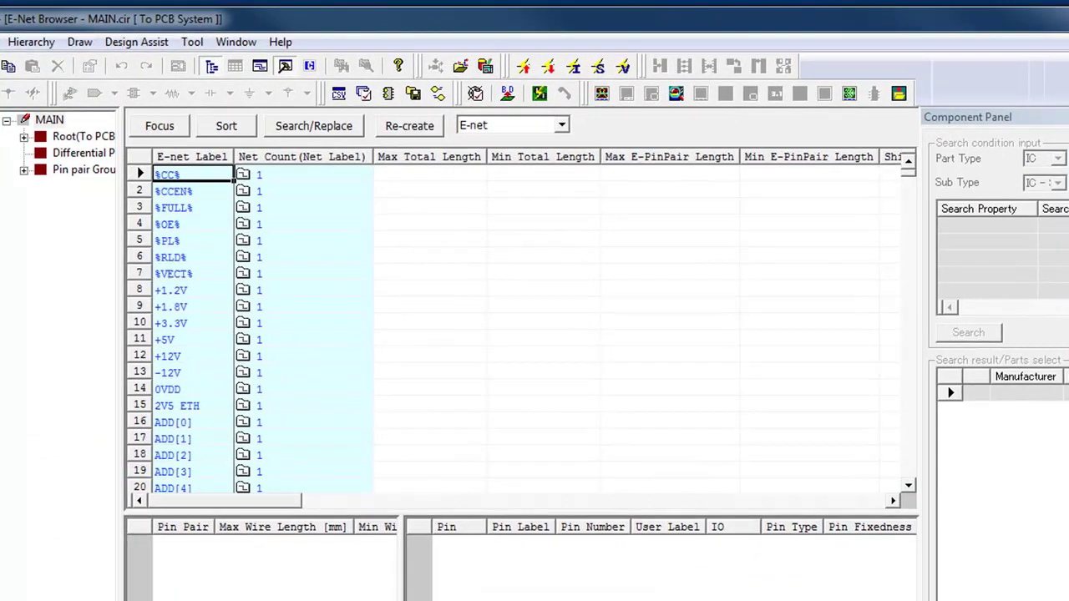
Review the Net, E-net and Net Group display levels available in the E-Net Browser, keeping E-net
left_click(569, 118)
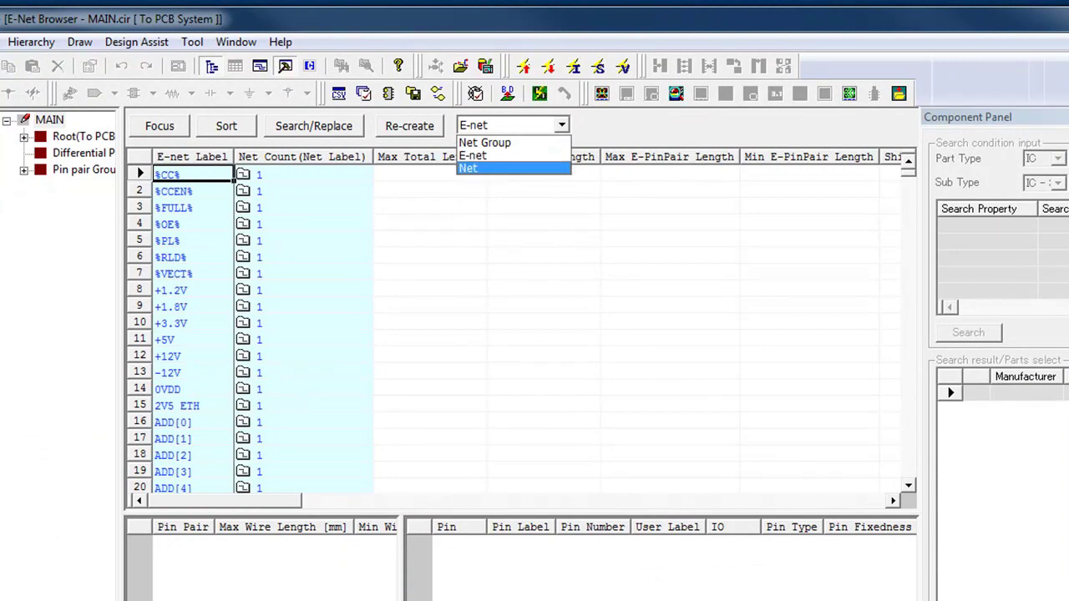
key("Up")
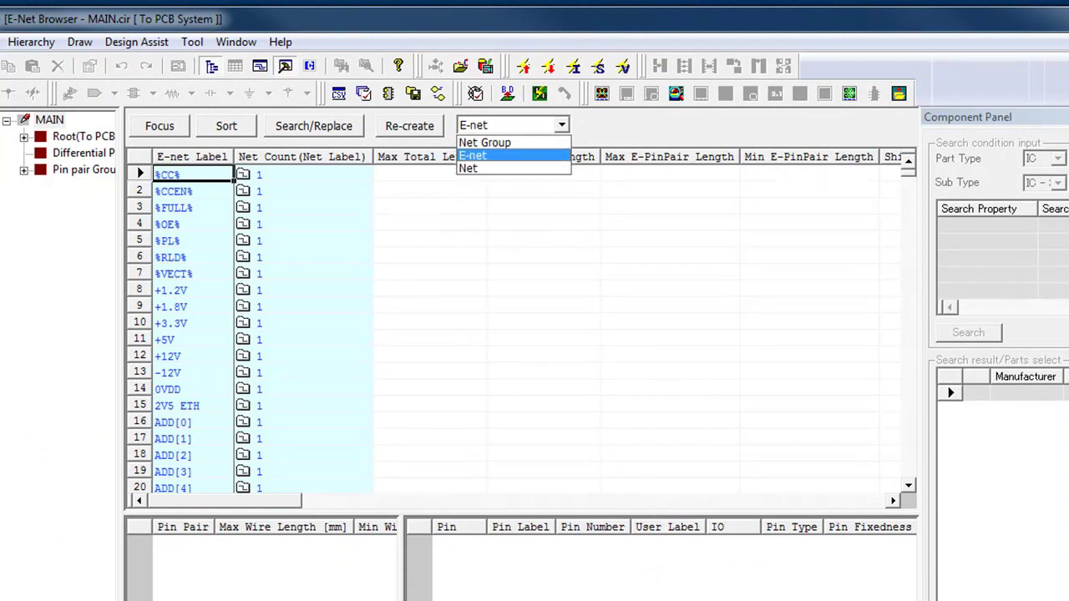
key("Up")
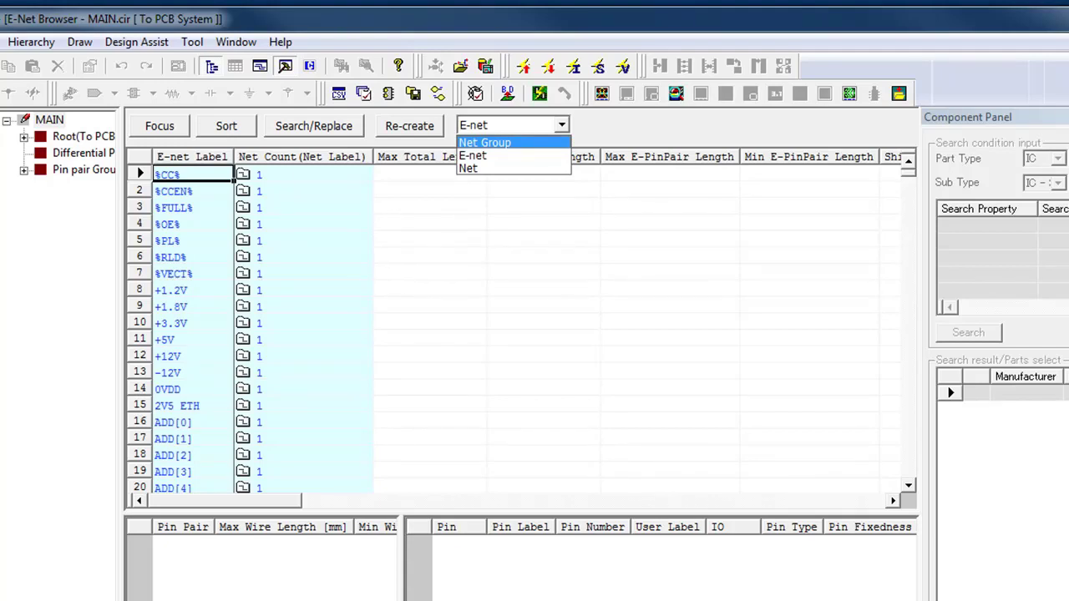
key("Escape")
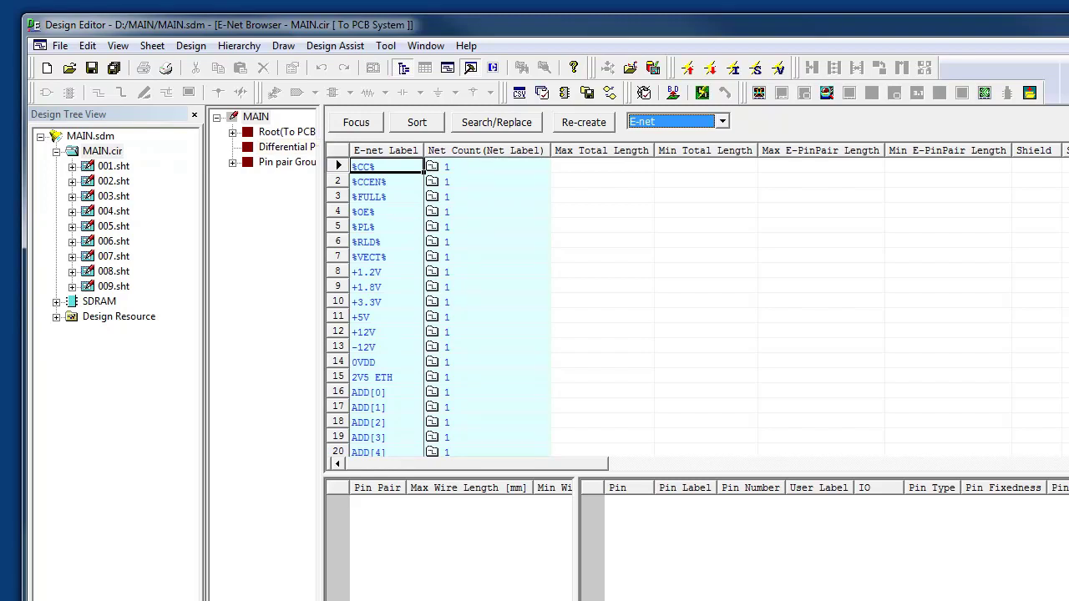
Set up Auto Create Diff Pairs with the preset pairing rule disabled and "n" as the negative signal prefix
left_click(287, 147)
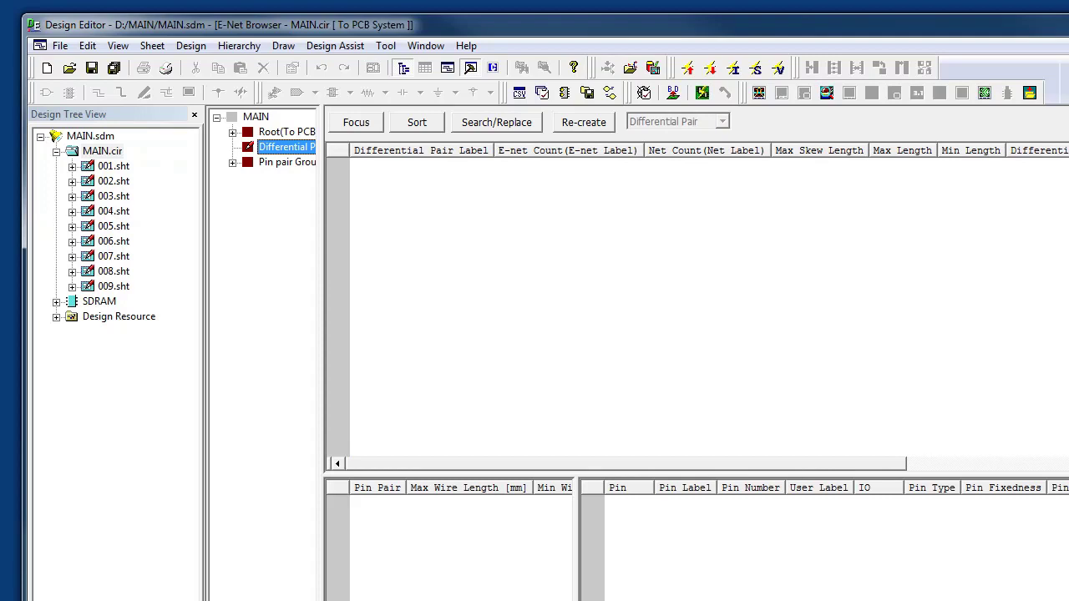
right_click(291, 153)
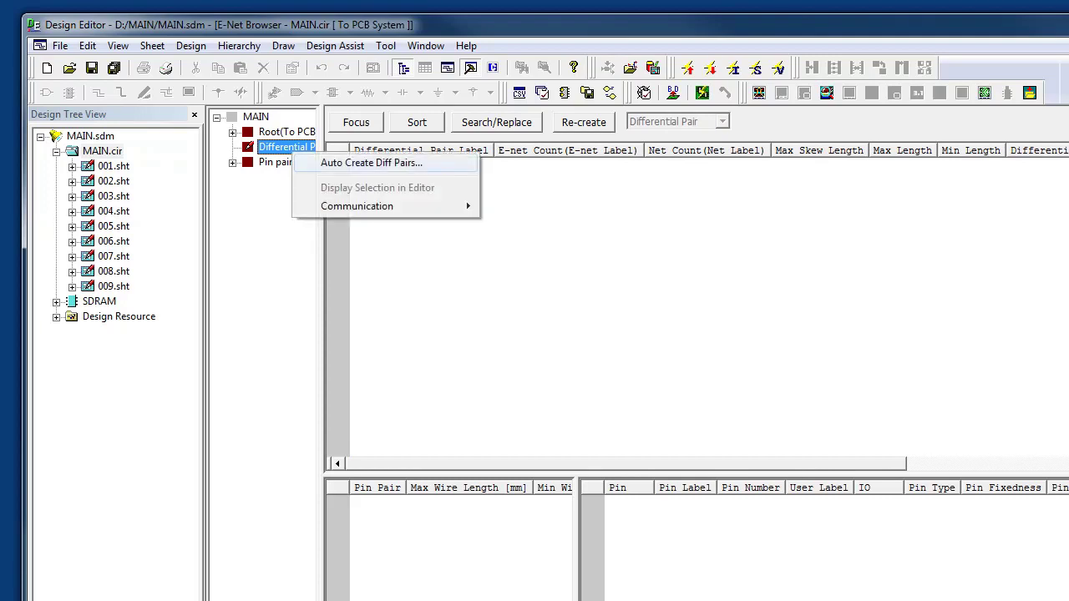
left_click(372, 162)
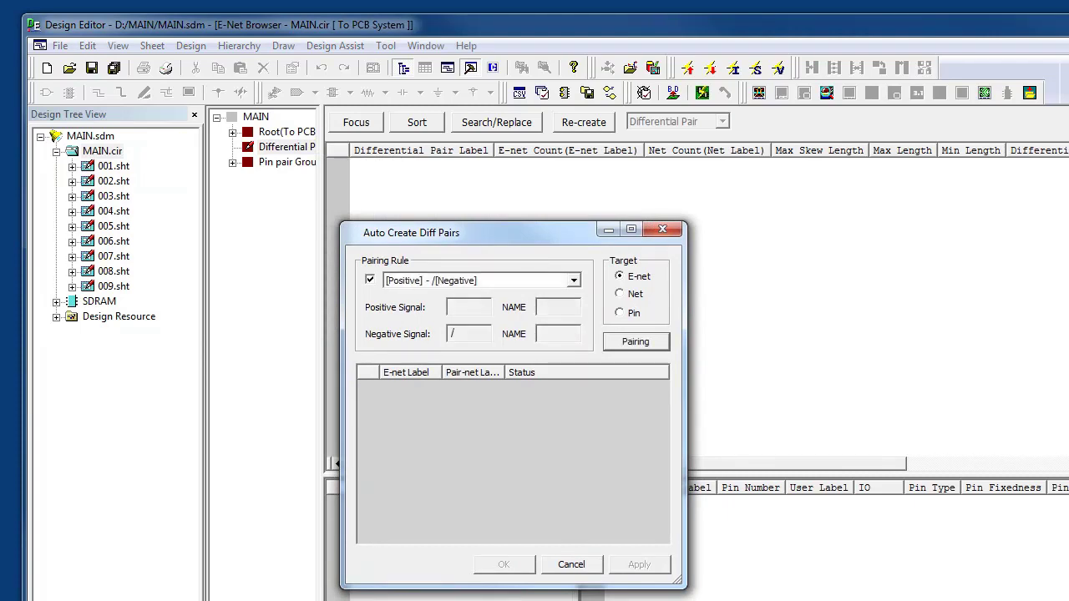
left_click(574, 281)
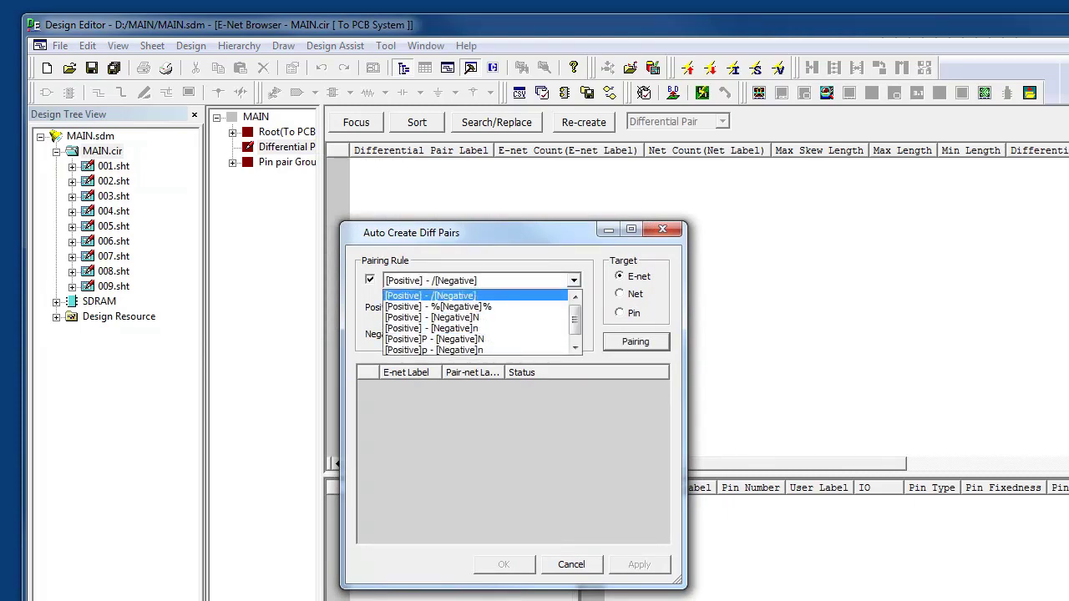
left_click(431, 295)
left_click(370, 280)
left_click(469, 333)
double_click(468, 333)
type("n")
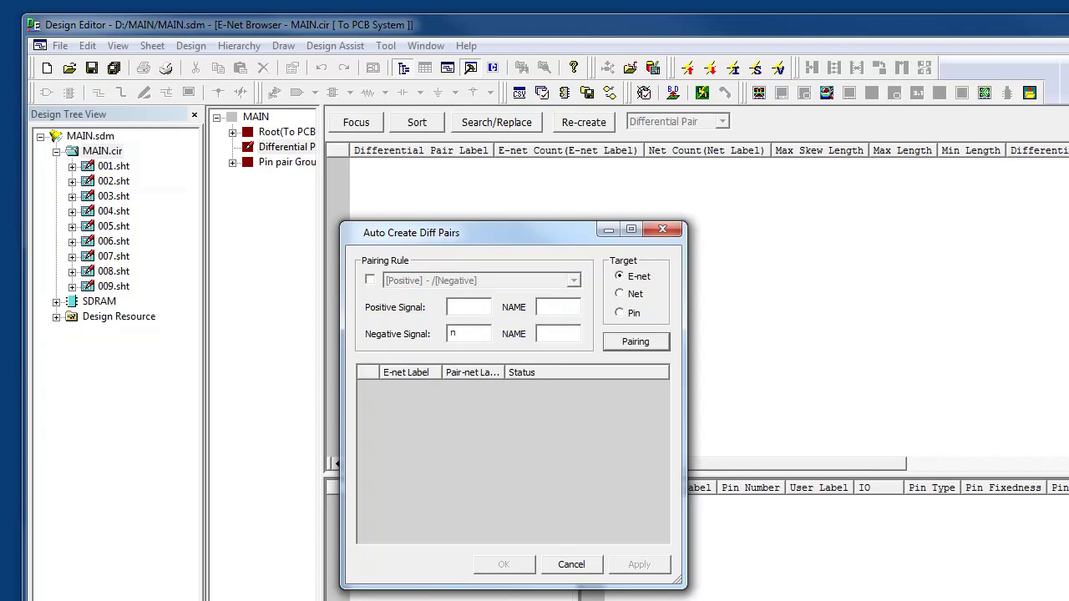
Pair the matching E-nets, create all the proposed differential pairs, and close the E-Net Browser
left_click(636, 341)
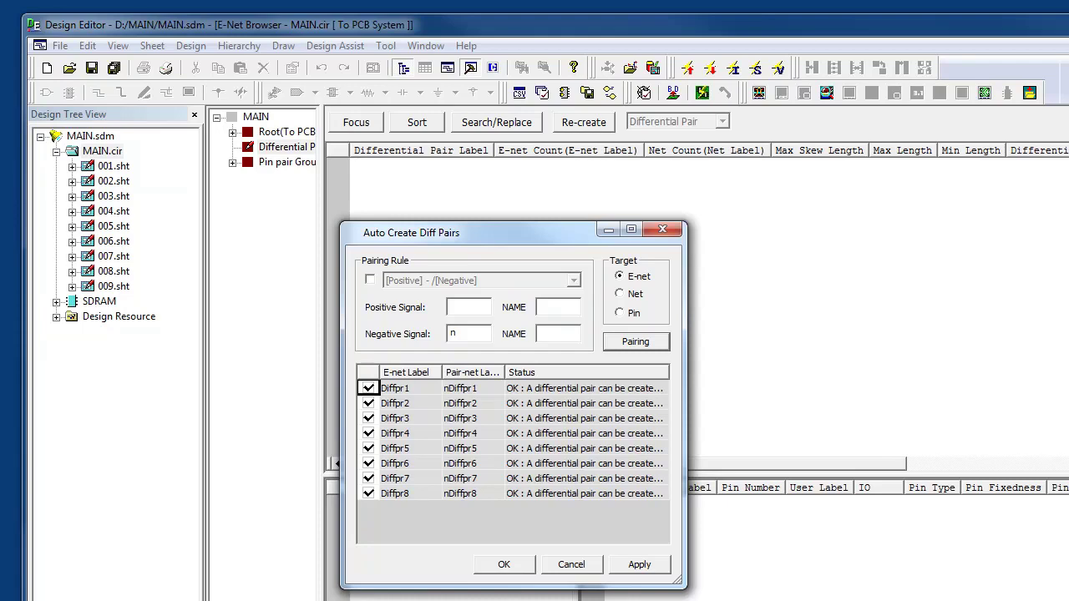
left_click(504, 565)
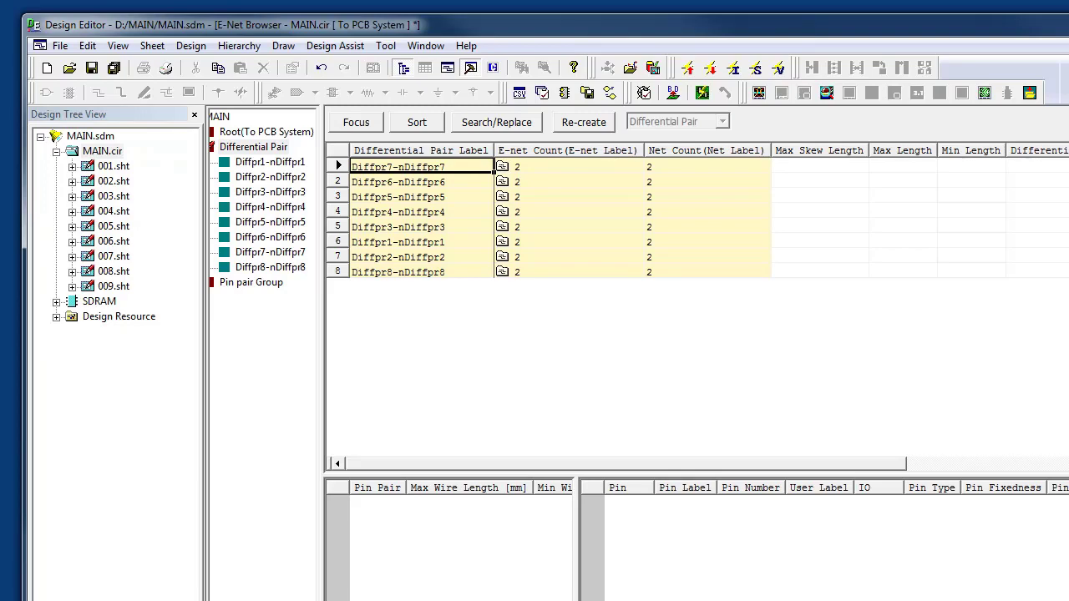
key("ctrl+F4")
key("Return")
key("Return")
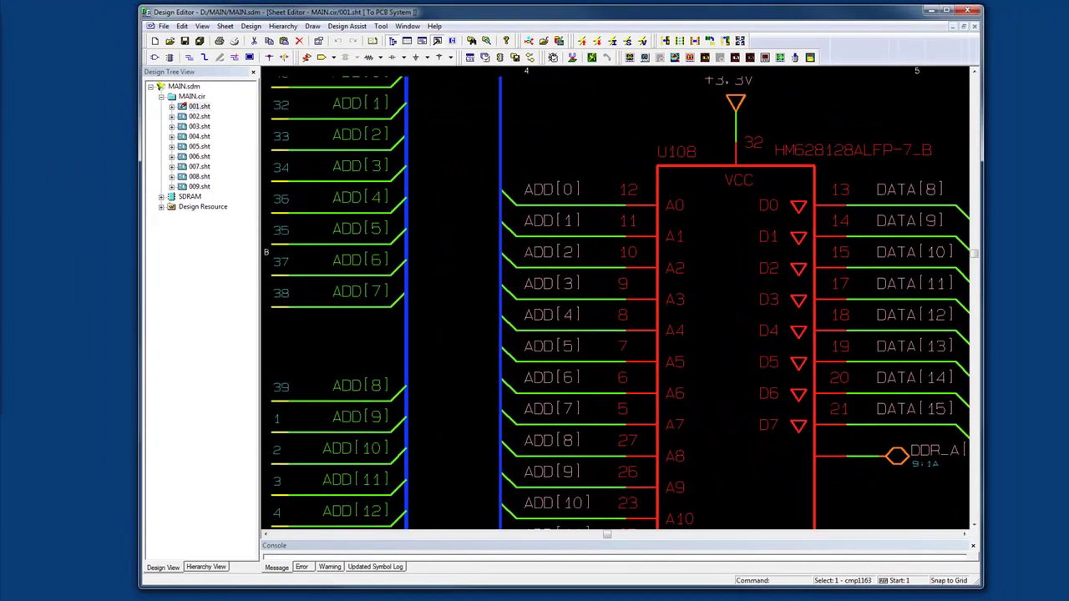
Load the ADD[2] net at U108 into Lightning SI-Prolog and set its topology style to H-Tree
left_click(571, 267)
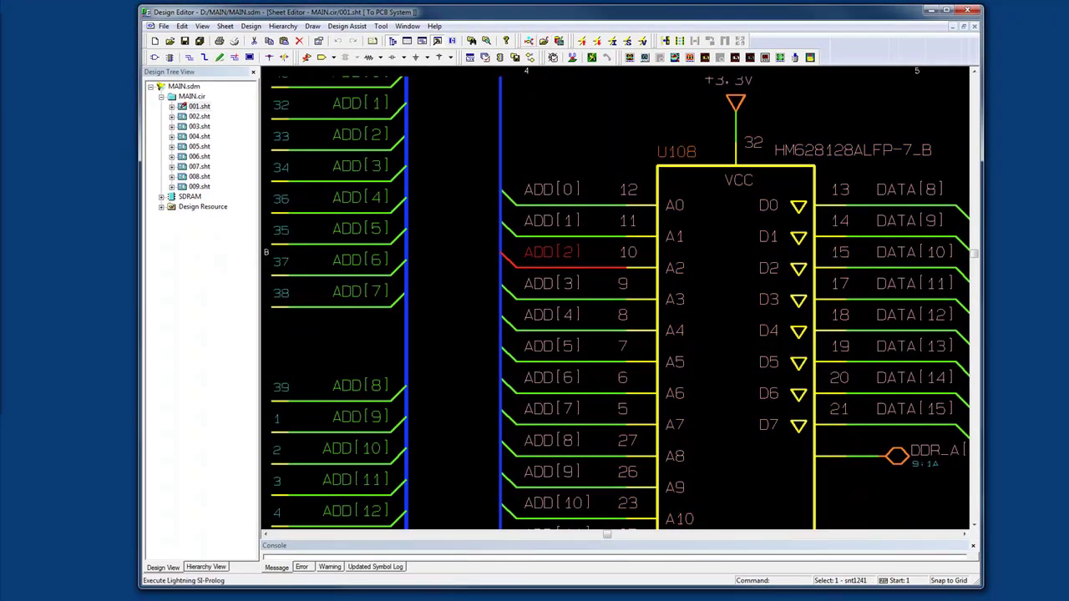
left_click(528, 41)
left_click(969, 482)
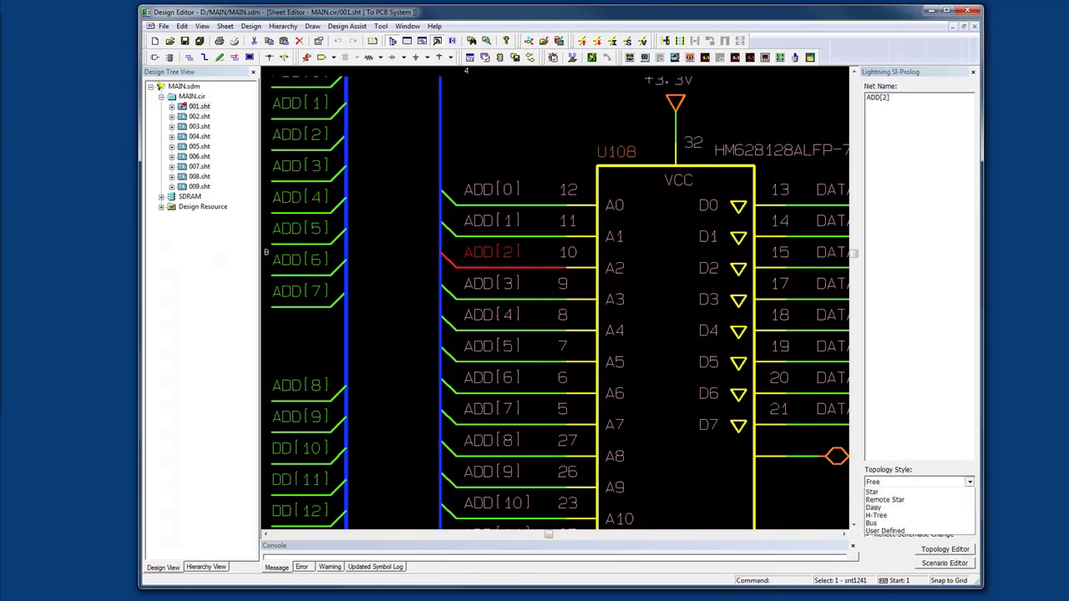
left_click(927, 493)
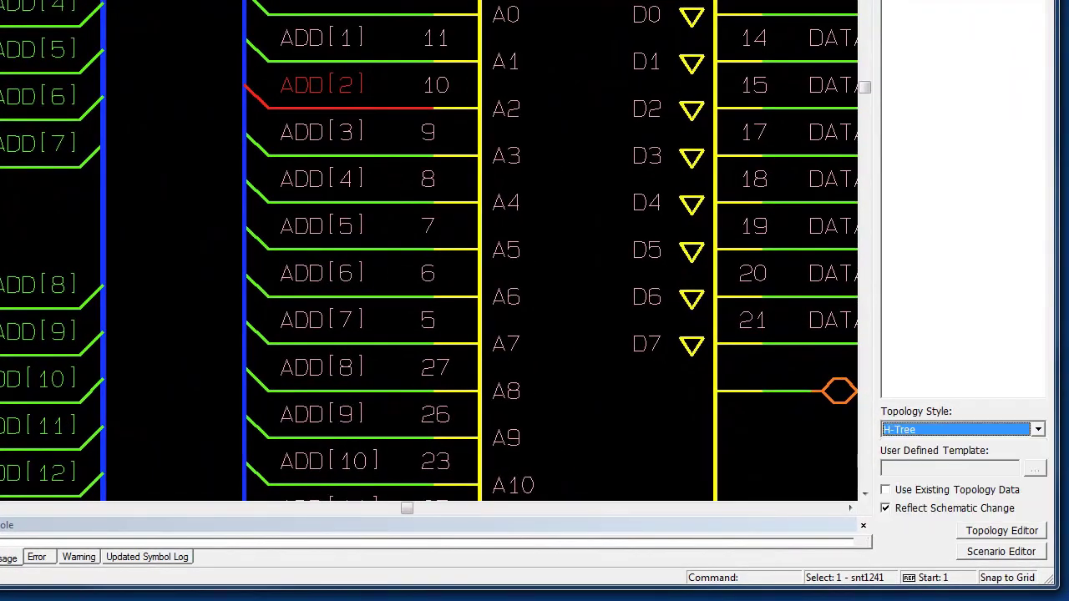
Open the ADD[2] scenario, view its simulated waveforms and the symbols that can be added, and close the Scenario Editor
left_click(1000, 552)
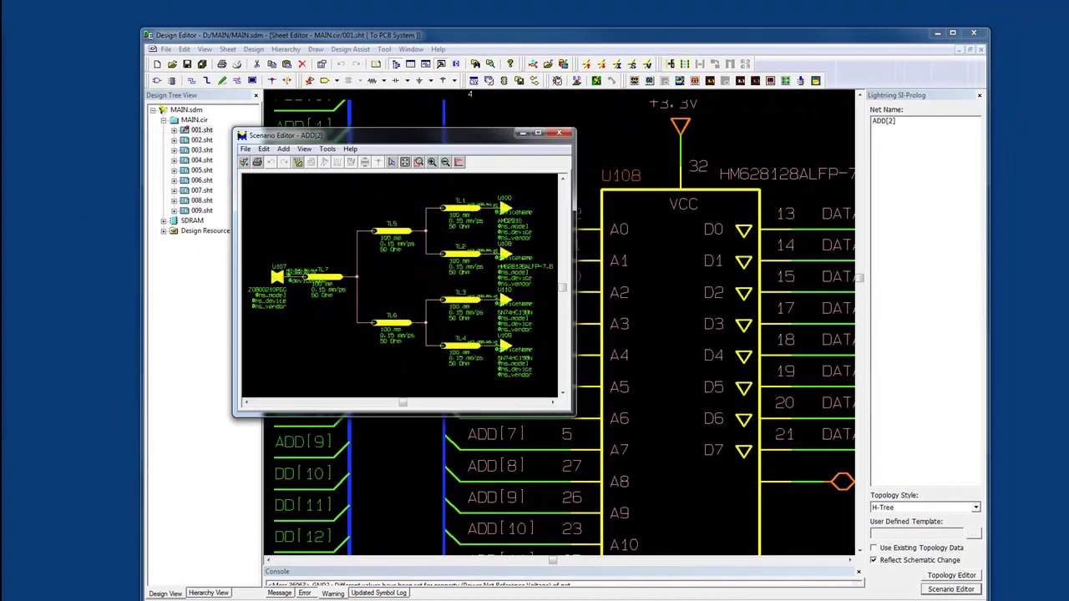
left_click_drag(399, 134, 681, 155)
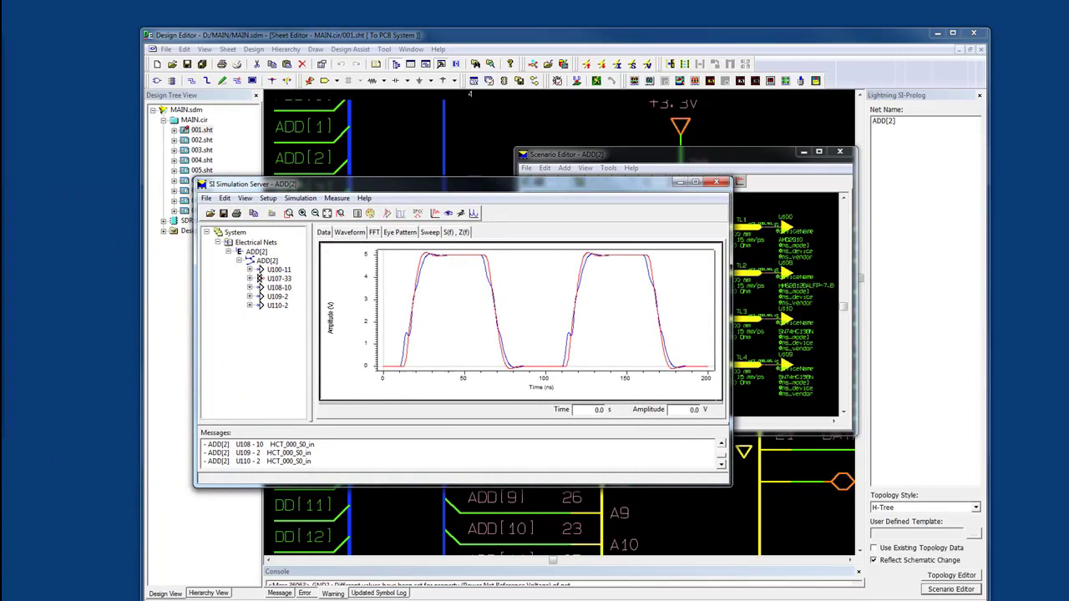
left_click(716, 182)
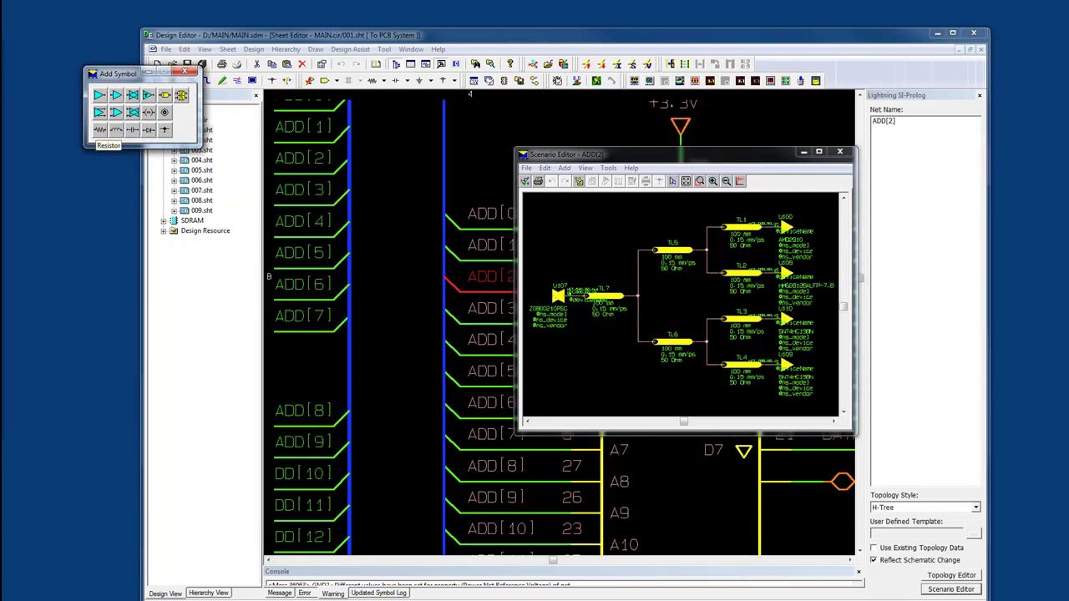
left_click(184, 72)
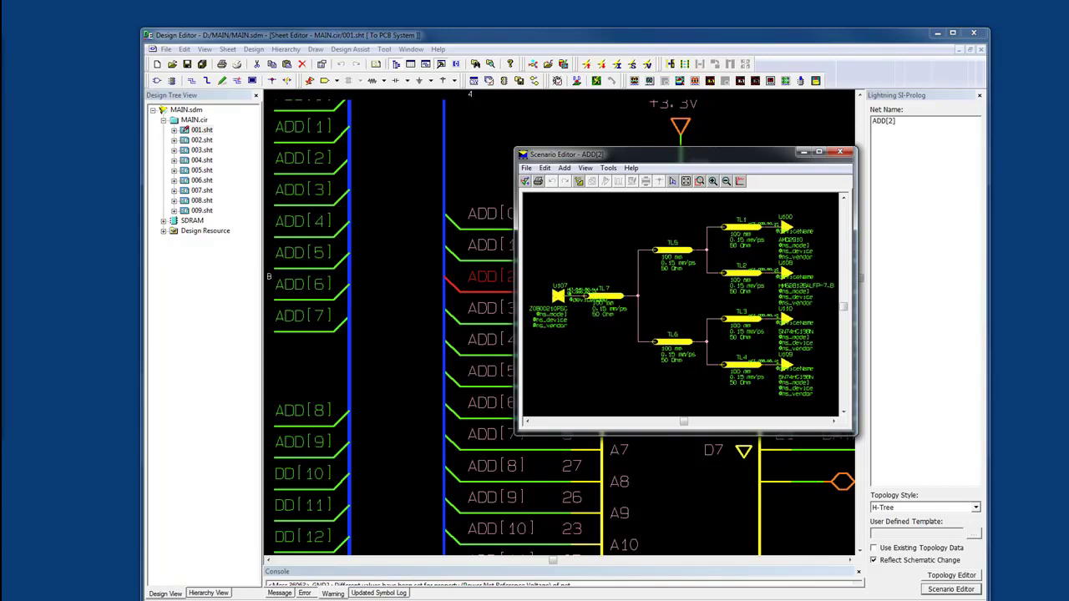
left_click(840, 152)
Cross-probe the net at IC1 pin 2 to WaveView, view its simulated waveform, and close WaveView
key("Home")
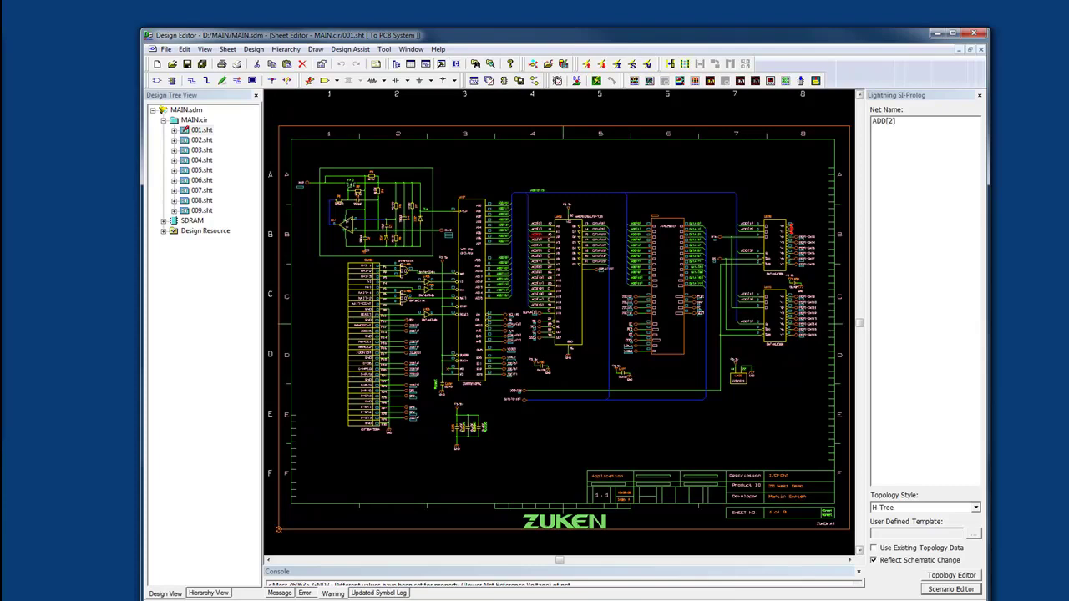
key("z")
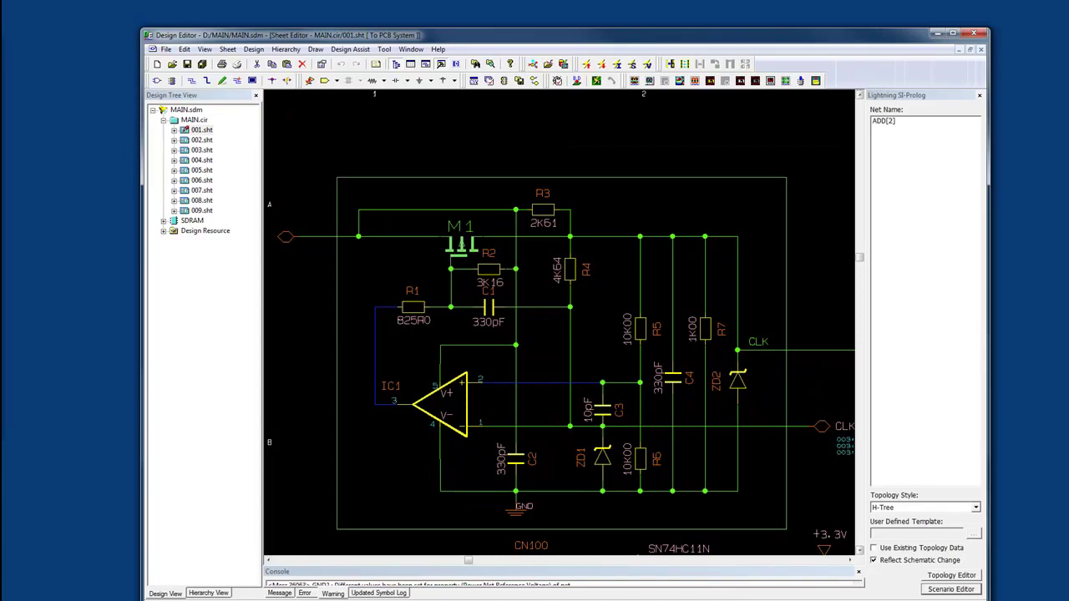
left_click(544, 383)
right_click(541, 385)
mouse_move(601, 557)
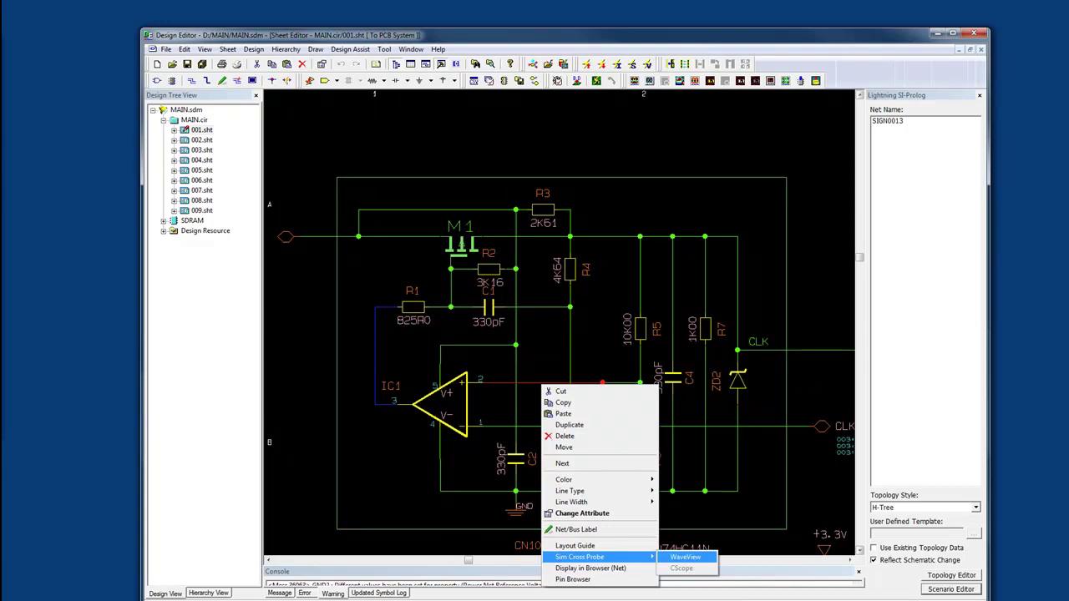
left_click(685, 557)
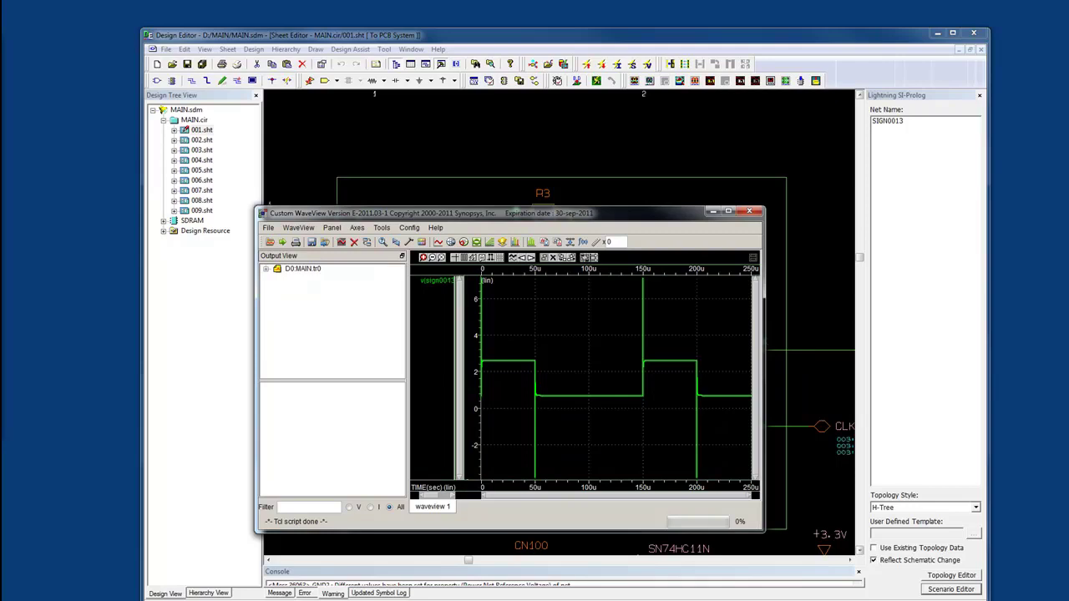
left_click(749, 211)
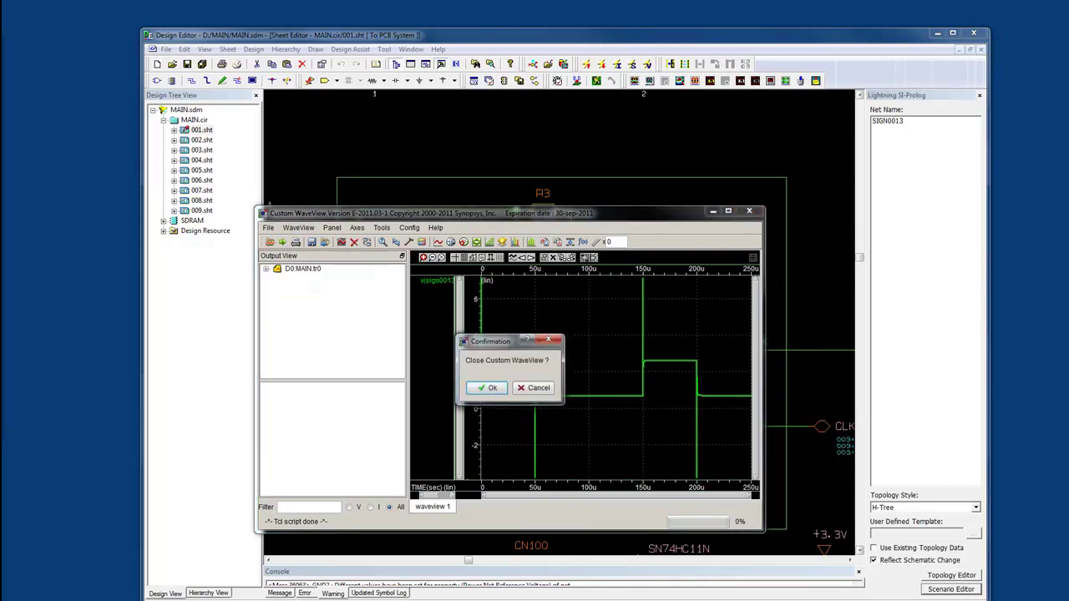
left_click(487, 387)
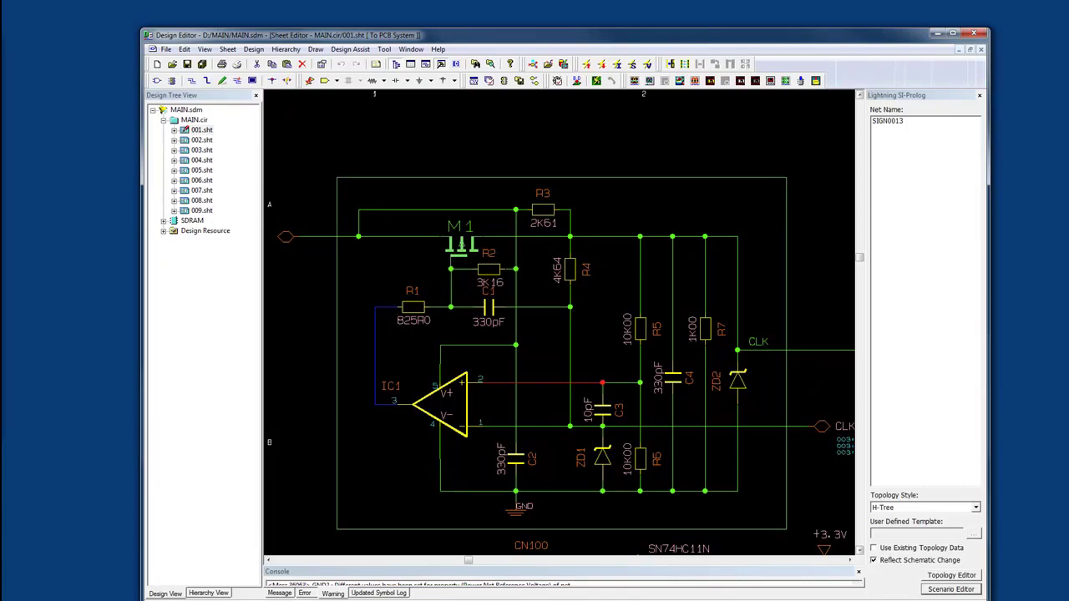
key("Escape")
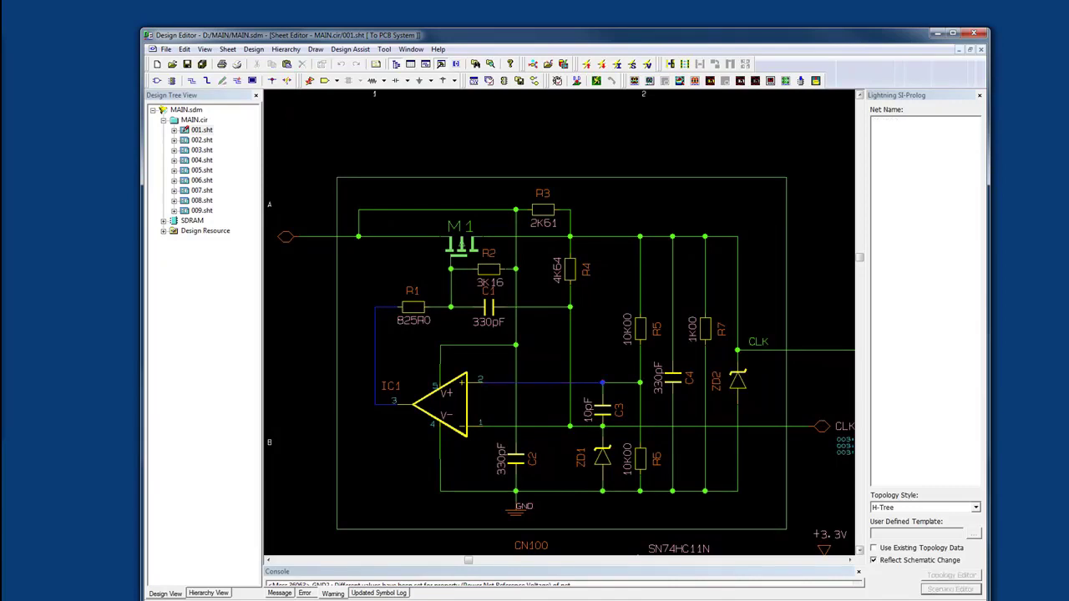
right_click_drag(811, 285, 750, 243)
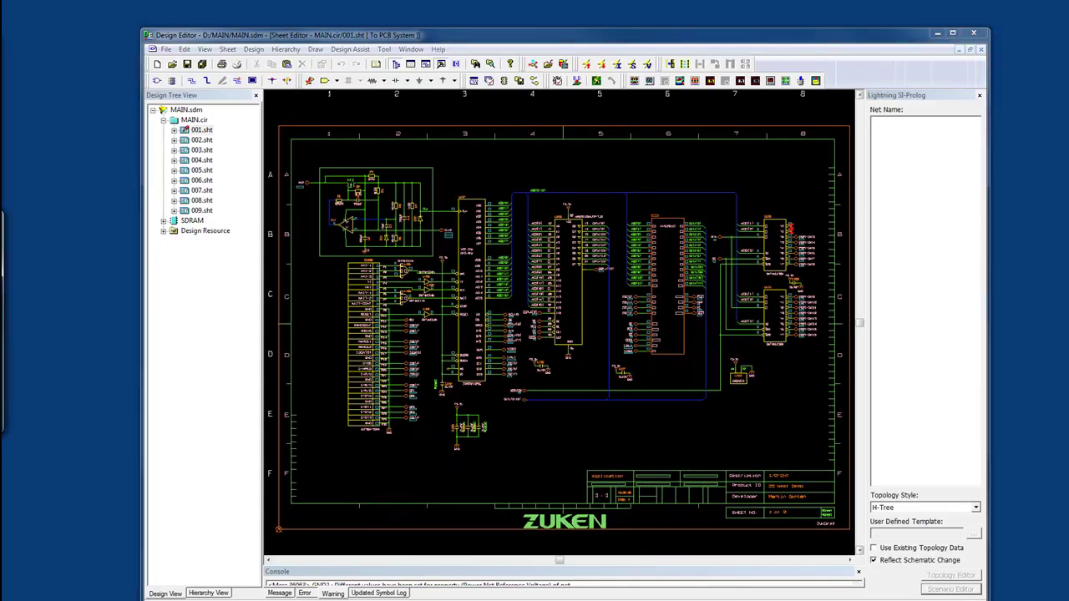
Create a new design named SYSTEM2 in D:/ZDWest-Go/designs/zd-go
left_click_drag(0, 219, 438, 177)
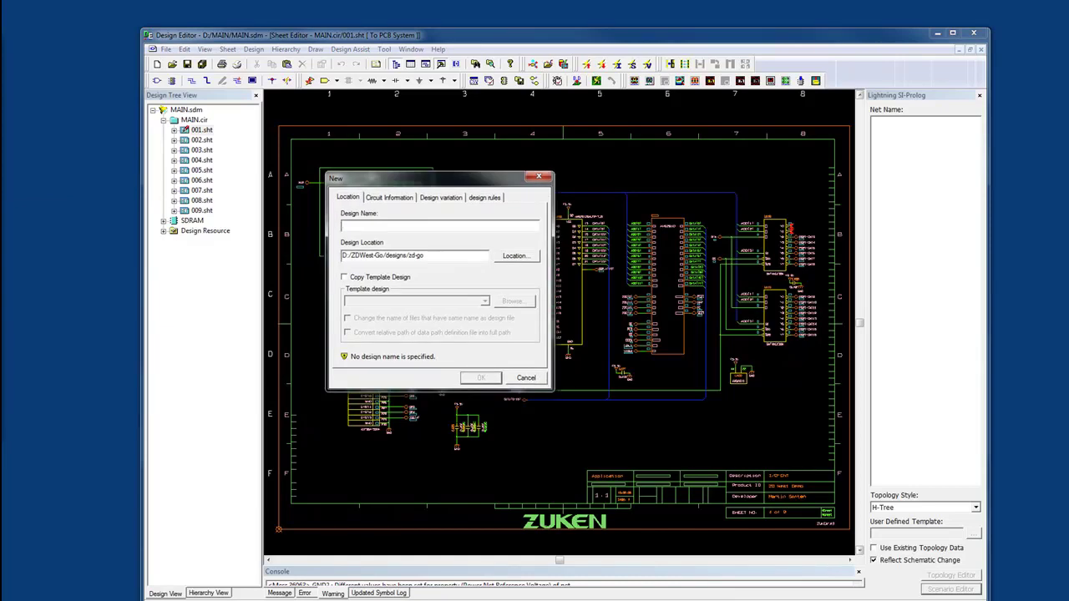
type("SYSTEM2")
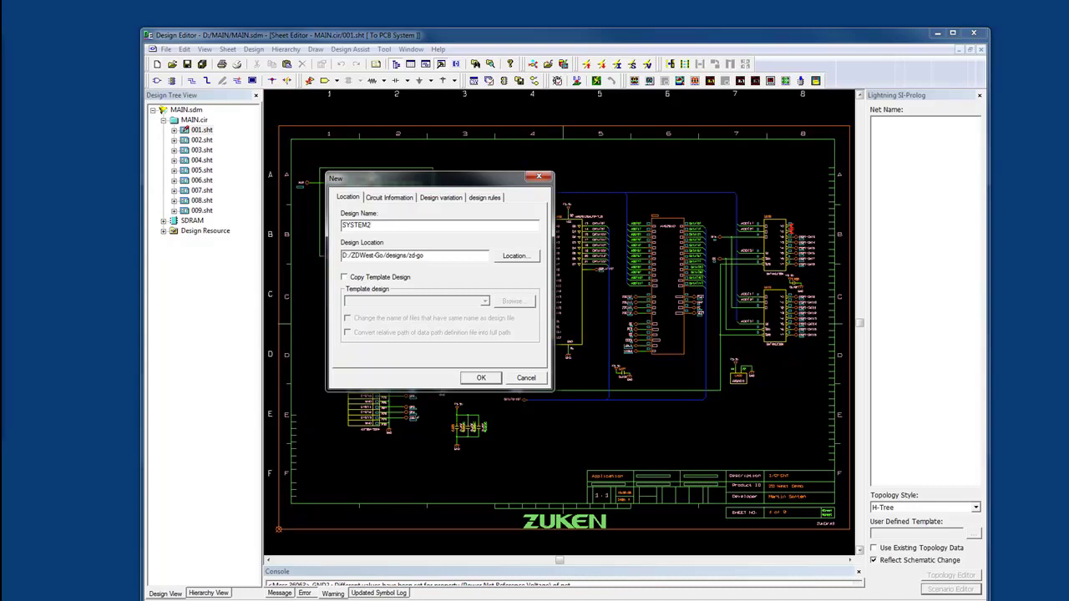
key("Return")
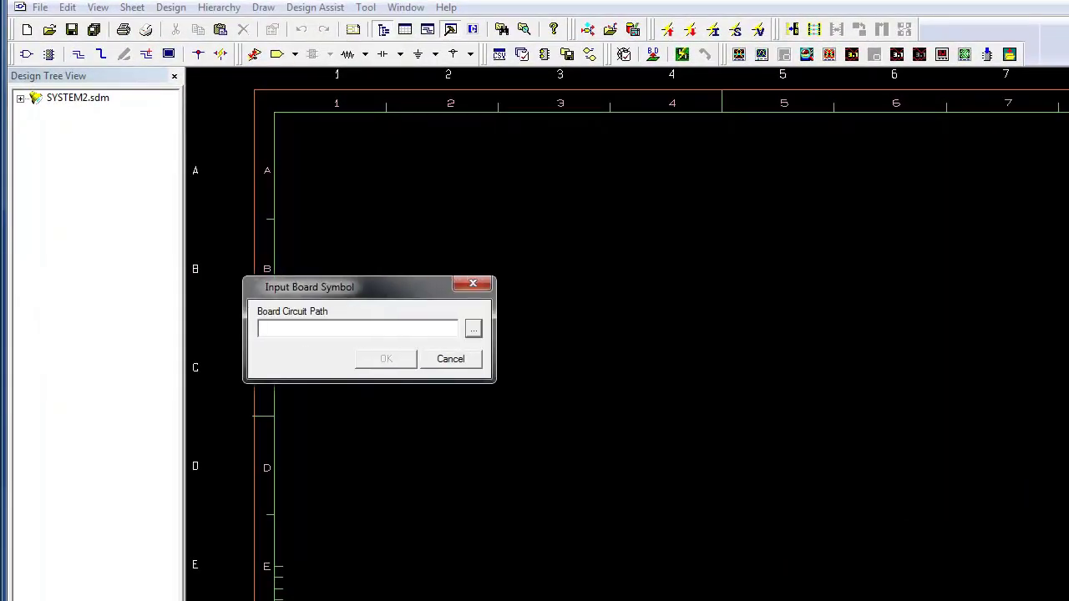
Place the board symbol from the VideoCard board circuit in the upper area around column 5 of the sheet
left_click(472, 328)
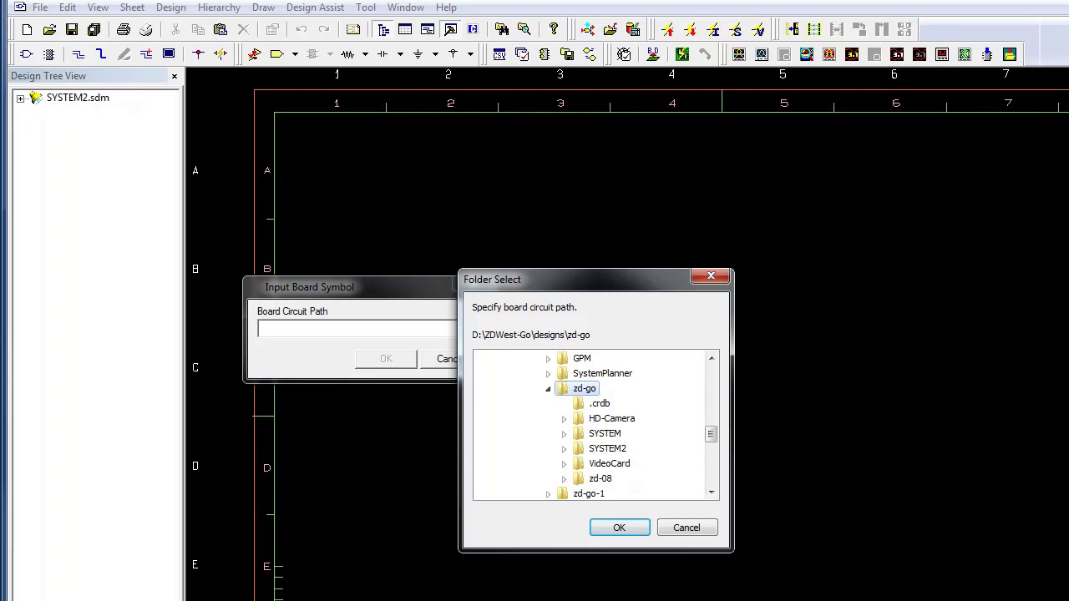
left_click(609, 463)
left_click(631, 478)
left_click(619, 527)
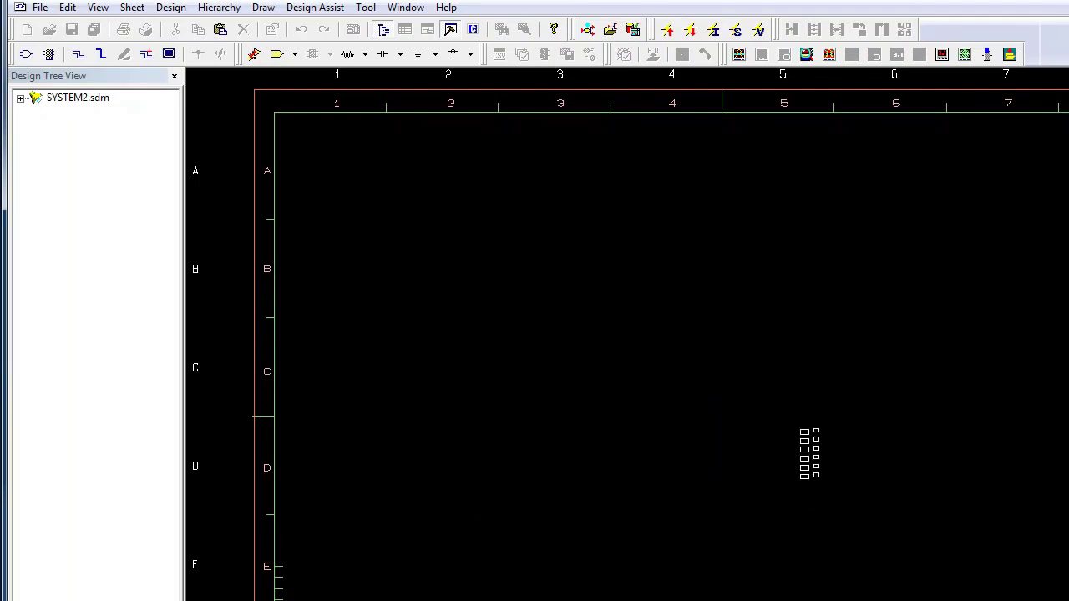
left_click(804, 485)
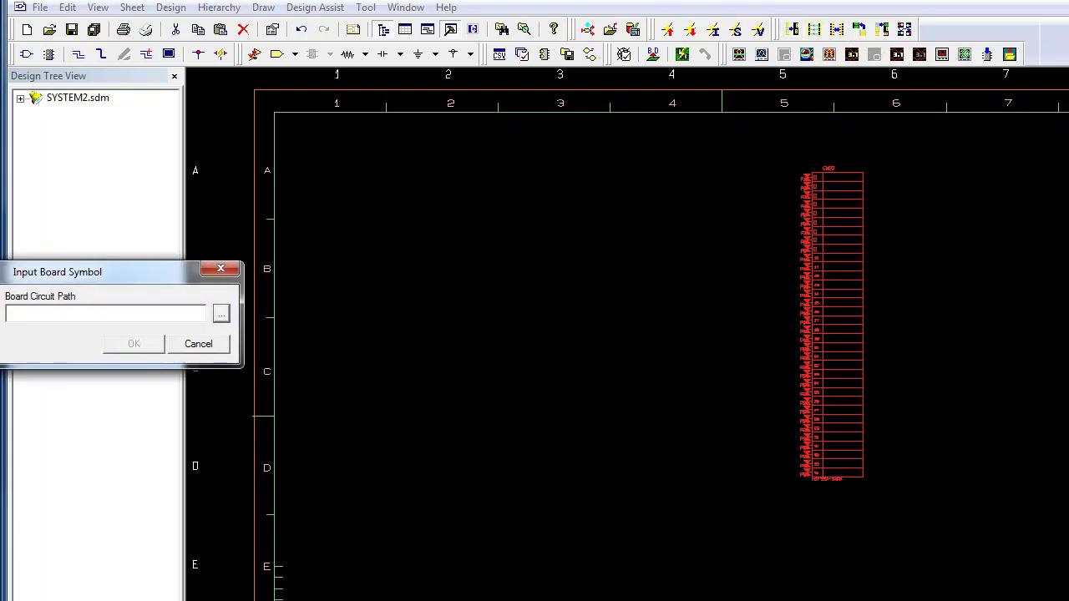
Add a board symbol using the circuit path D:\ZDWest-Go\designs\ZDWest\ZDWest.cir
left_click(221, 314)
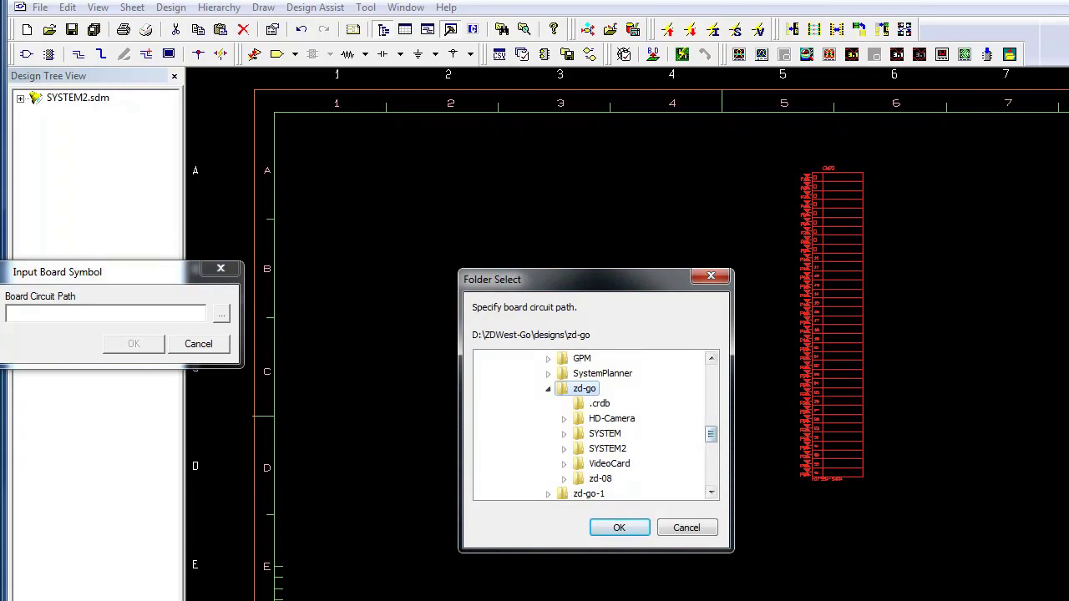
left_click_drag(710, 434, 710, 448)
left_click(589, 463)
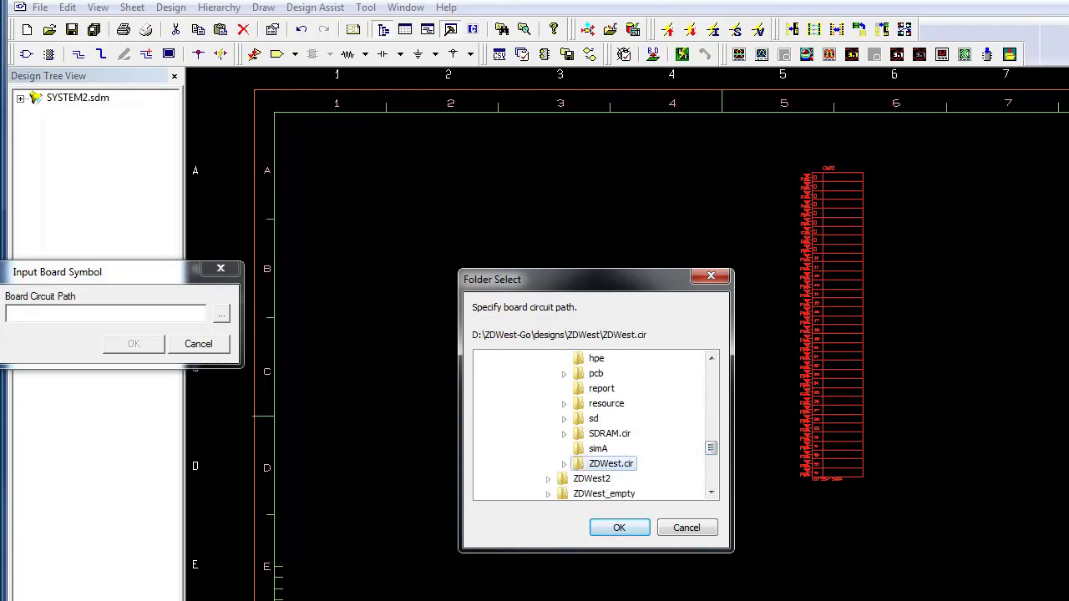
left_click(619, 527)
key("Return")
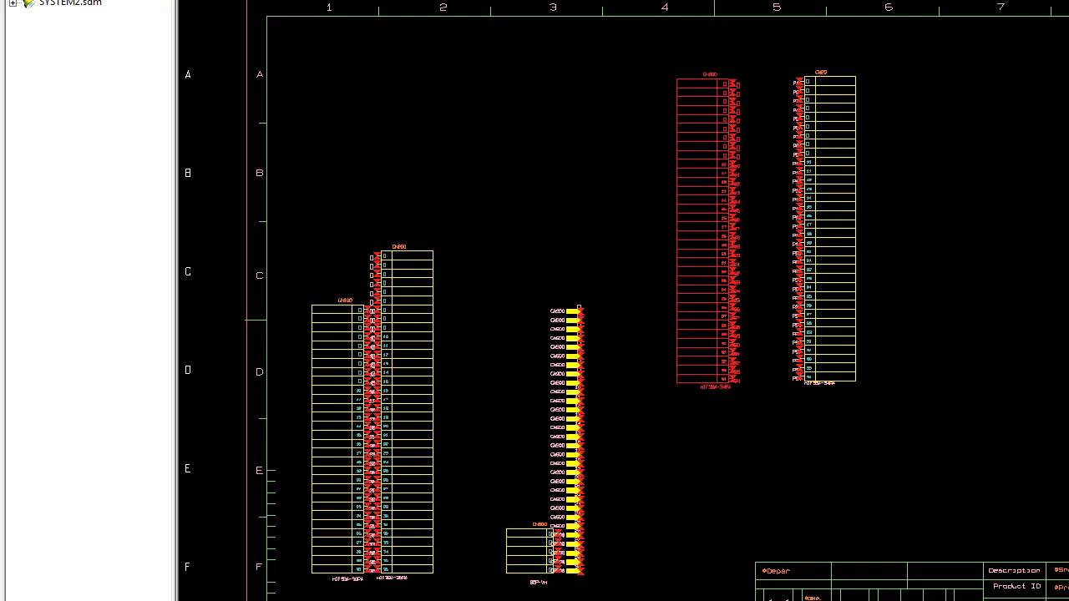
Align the CN300 and CN20 board symbols and auto-connect their pins by pin number
right_click(846, 217)
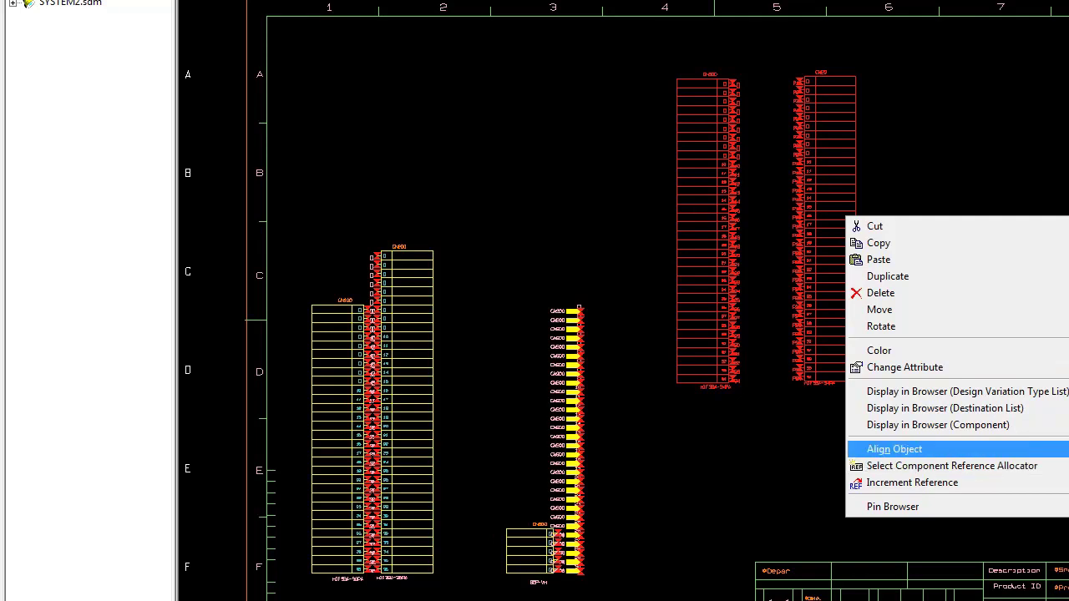
left_click(893, 449)
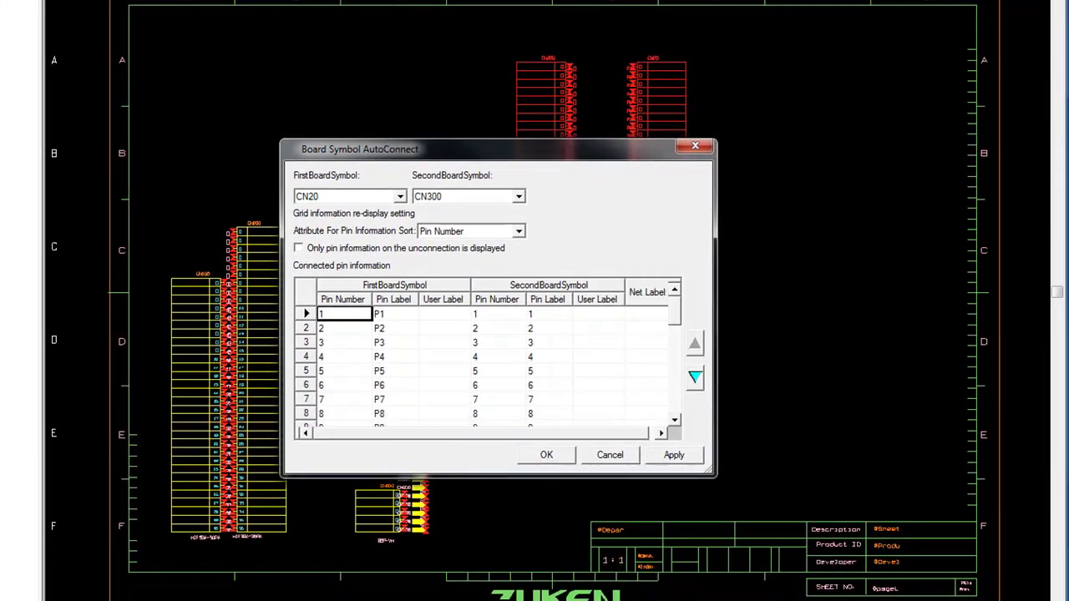
left_click(546, 455)
key("Return")
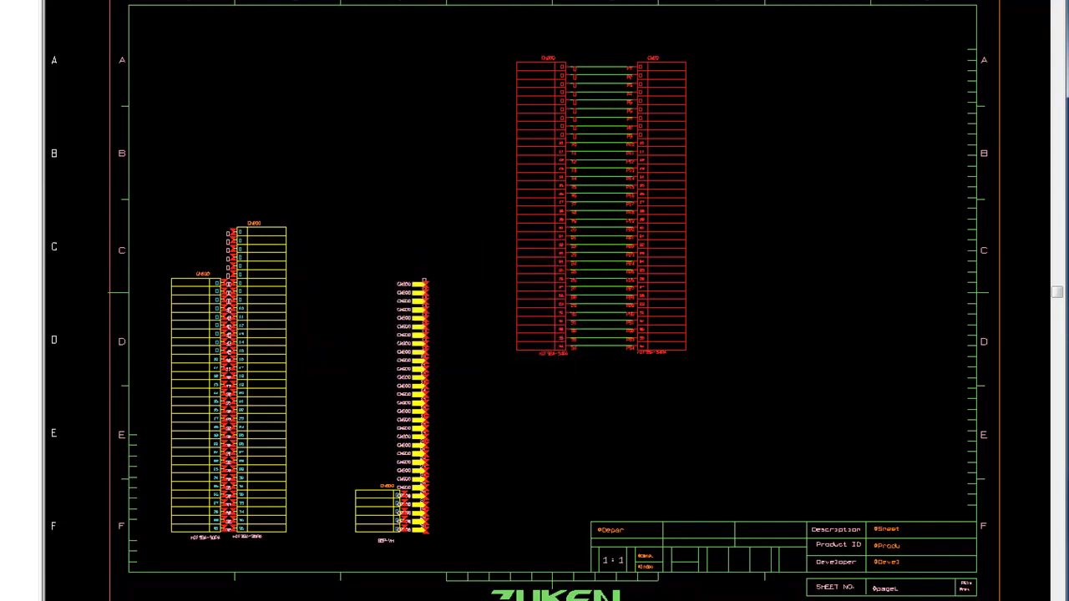
Move the connected CN20 and CN300 board symbols apart, placing CN20 near the sheet's upper right and CN300 lower
left_click_drag(615, 124, 693, 129)
left_click(695, 129)
left_click(747, 157)
mouse_move(747, 157)
left_mouse_down()
mouse_move(770, 127)
mouse_move(829, 121)
left_mouse_up()
left_click_drag(614, 166, 531, 189)
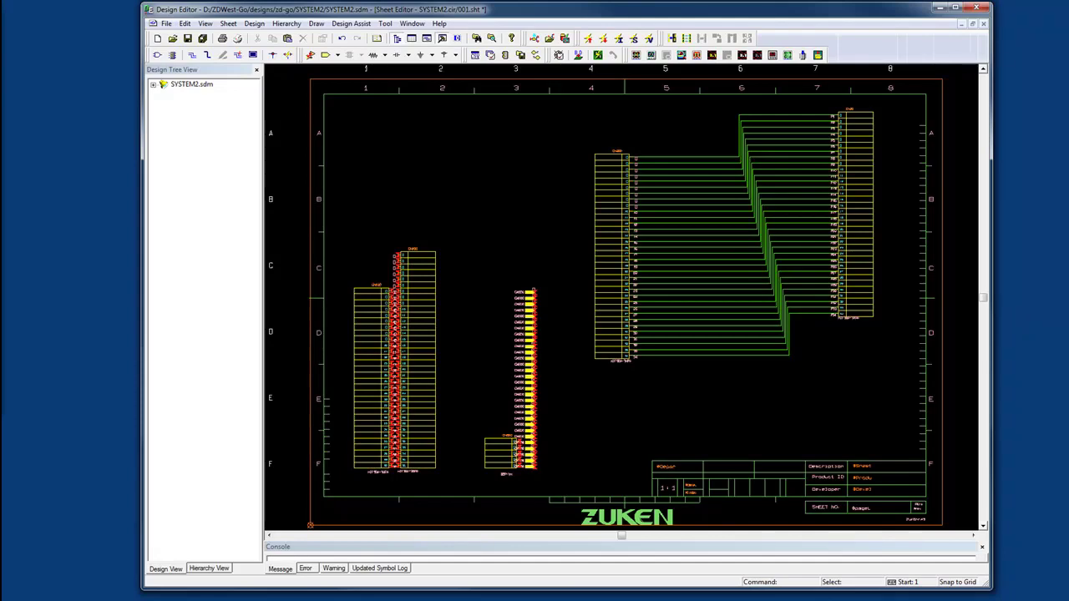
Select the CN20 symbol, expand SYSTEM2.cir down to the boards under 001.sht, and open the VideoCard board circuit
left_click(858, 215)
left_click(153, 85)
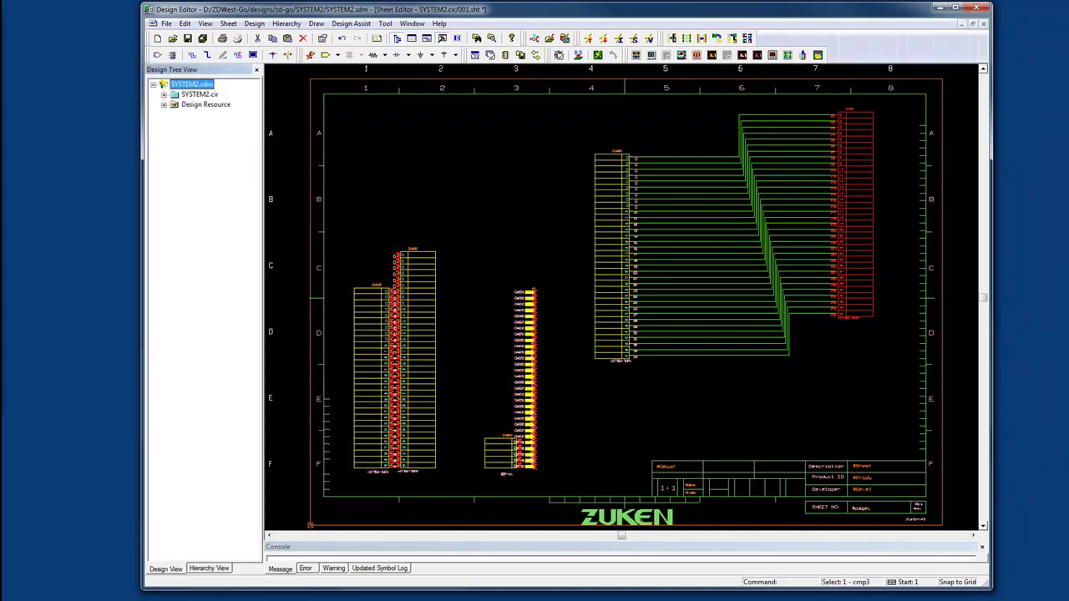
left_click(164, 94)
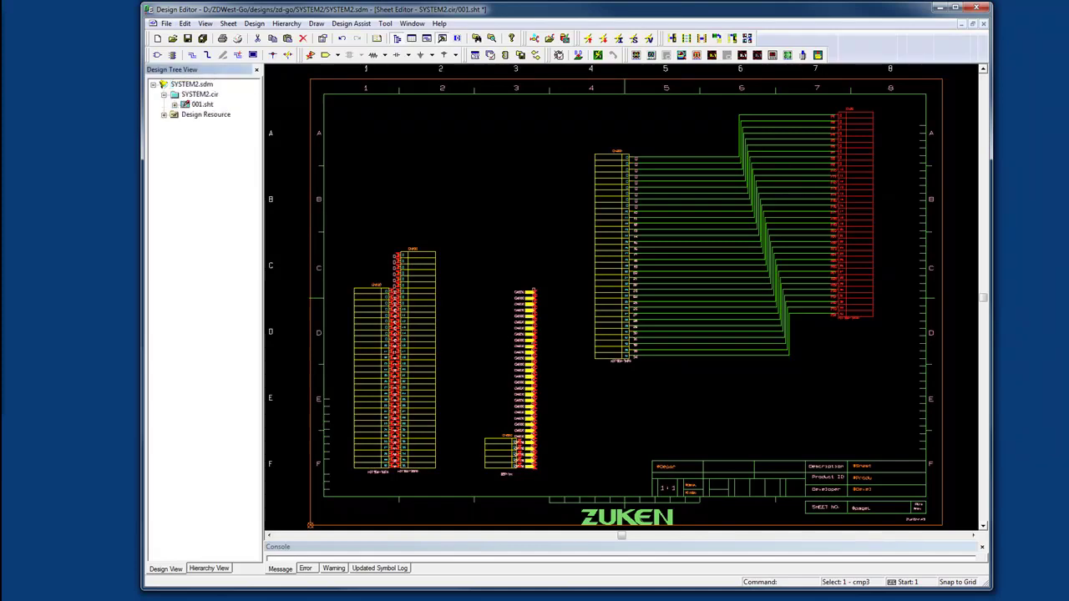
left_click(175, 104)
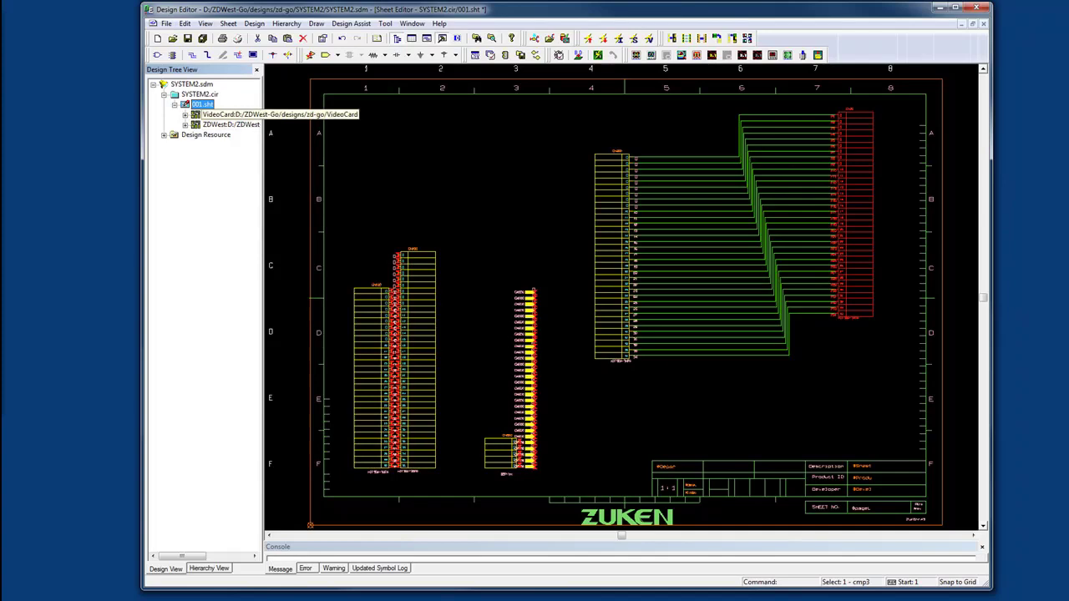
double_click(230, 114)
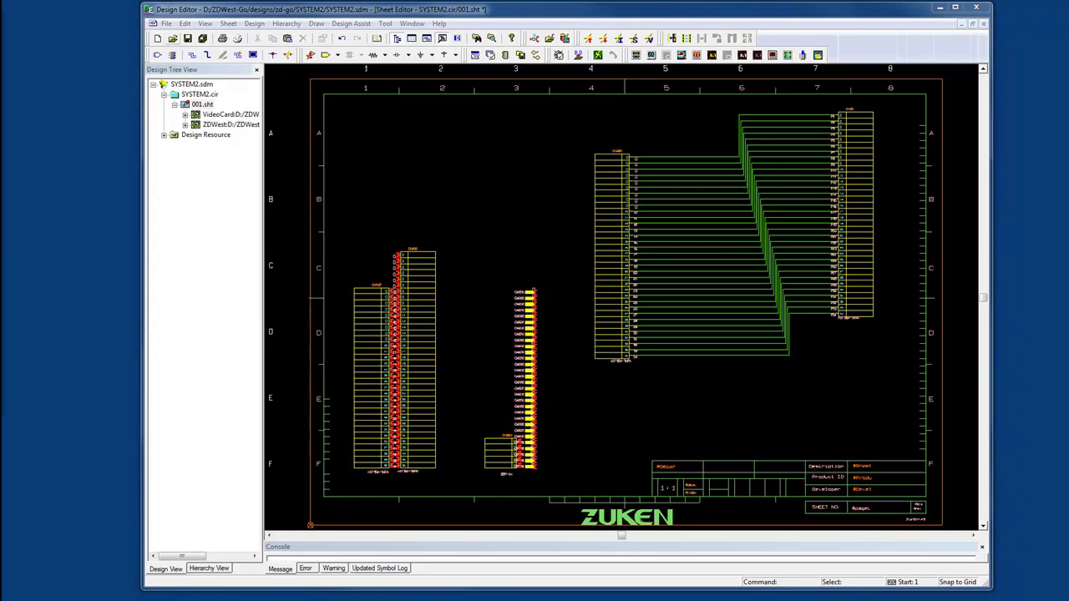
Reopen the recent MAIN design without saving the SYSTEM2 sheets, and open MAIN.cir sheet 001.sht
left_click(167, 24)
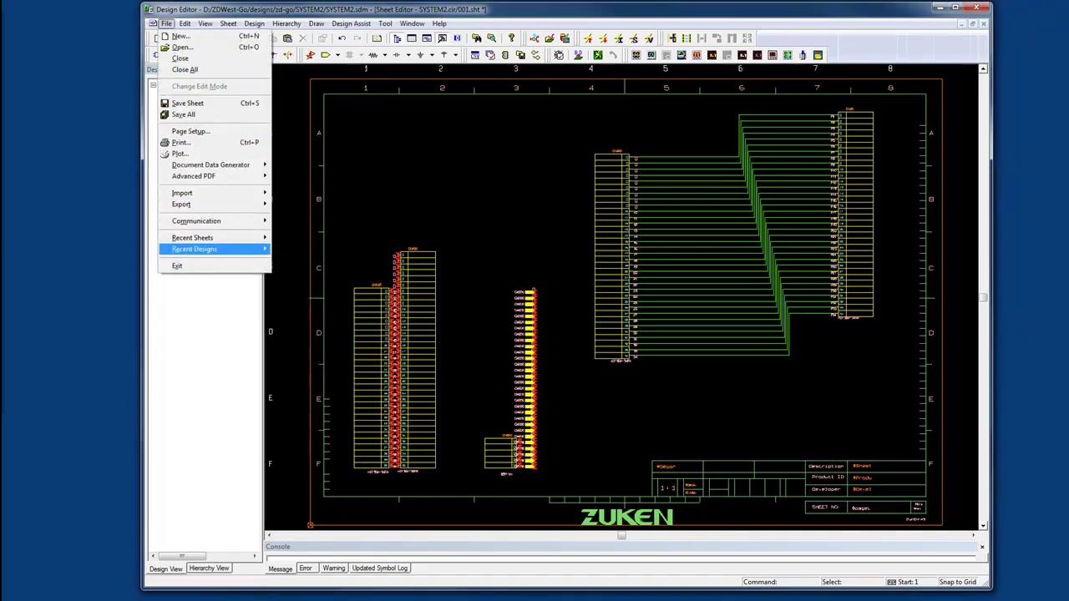
mouse_move(195, 249)
left_click(333, 273)
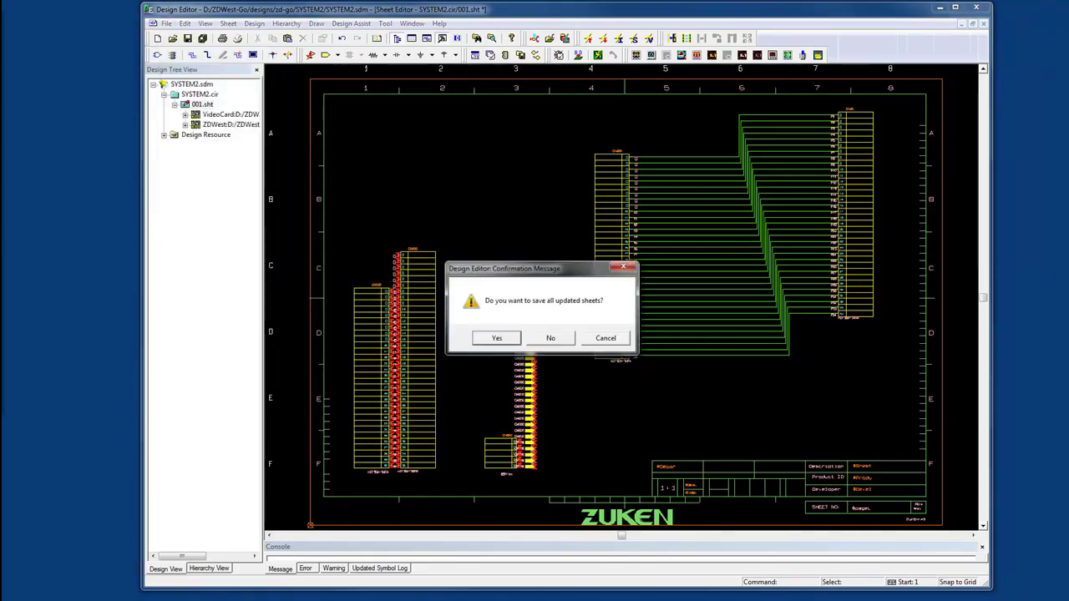
left_click(551, 338)
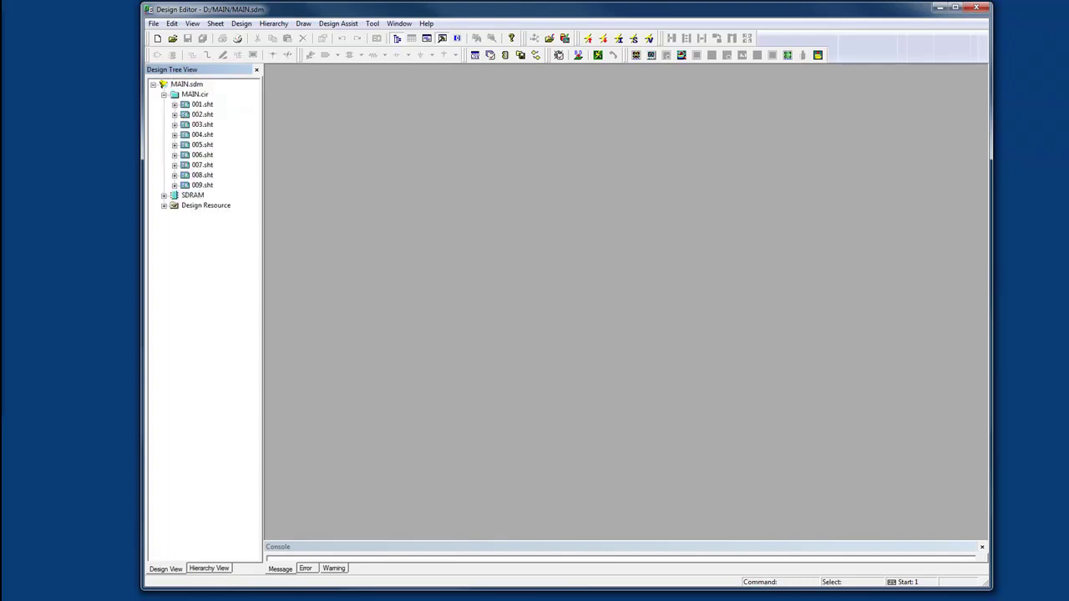
double_click(202, 105)
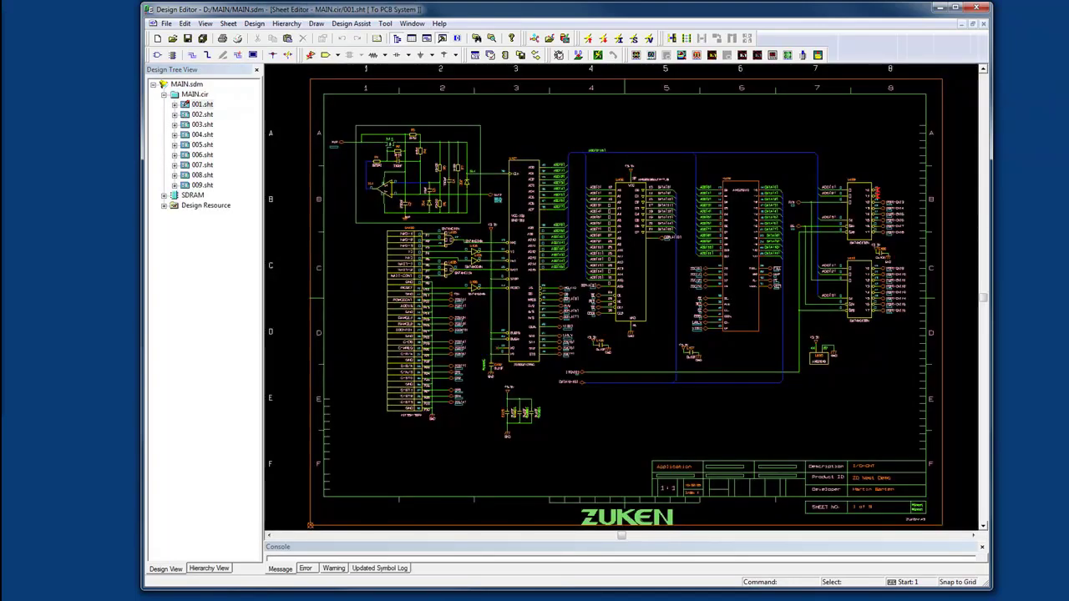